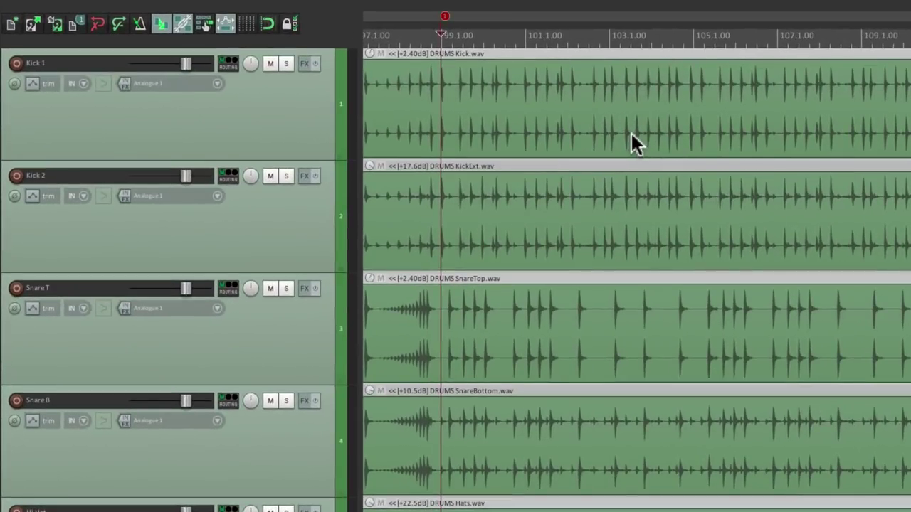
- Audition the Kick 1 track on its own, and clear its solo once playback is stopped
click(286, 63)
key(space)
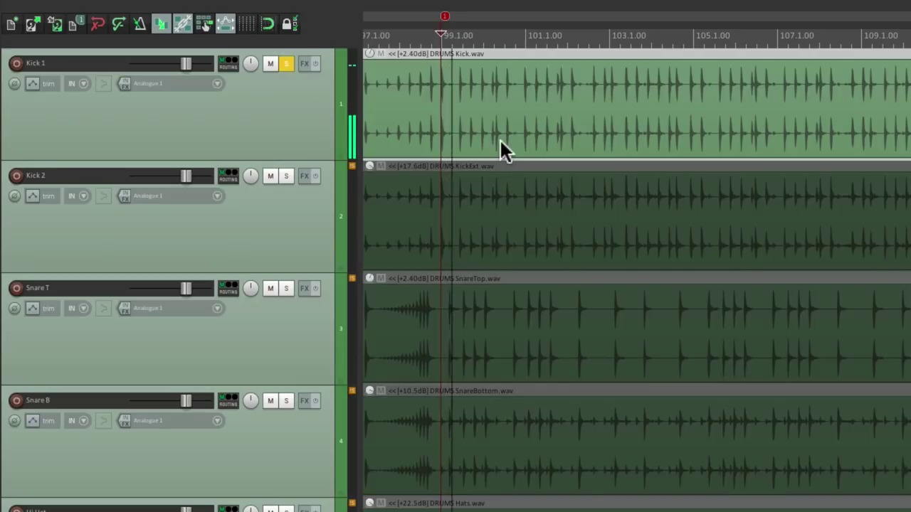
key(space)
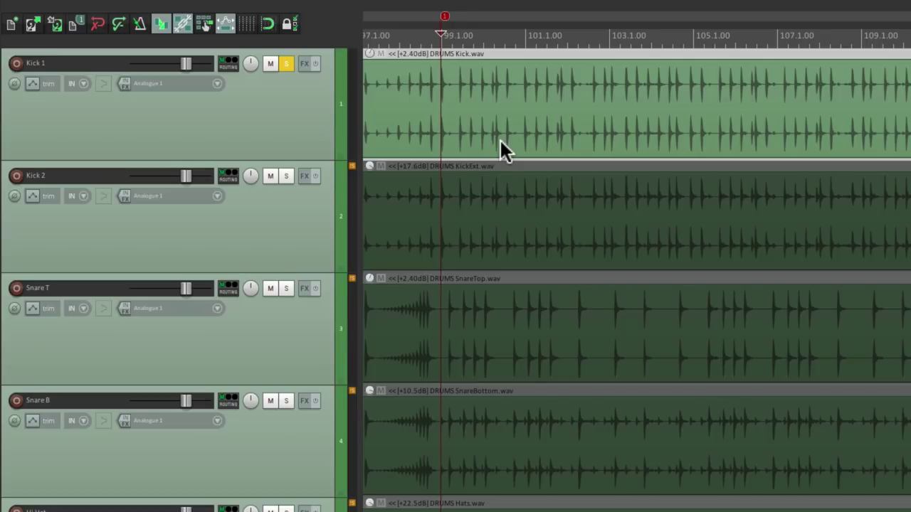
click(288, 61)
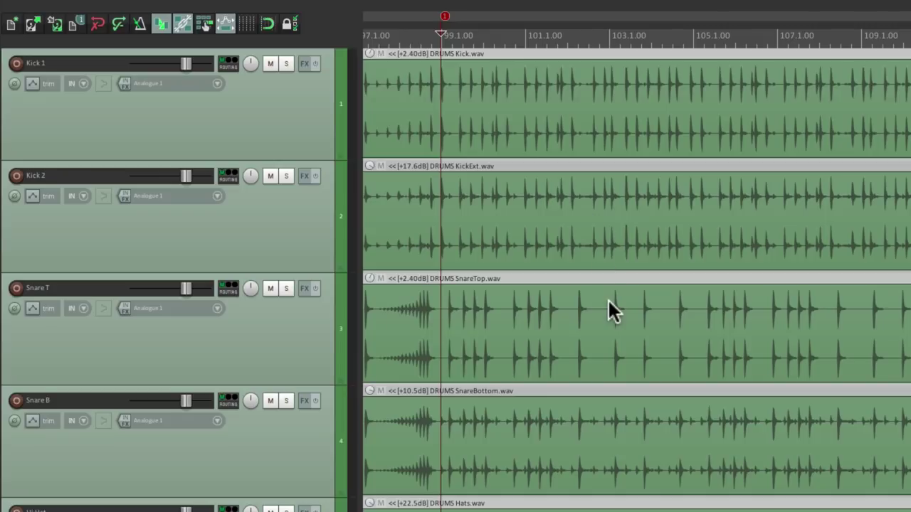
- Audition the Overheads track on its own, and clear its solo once playback is stopped
scroll(609, 303, down, 5)
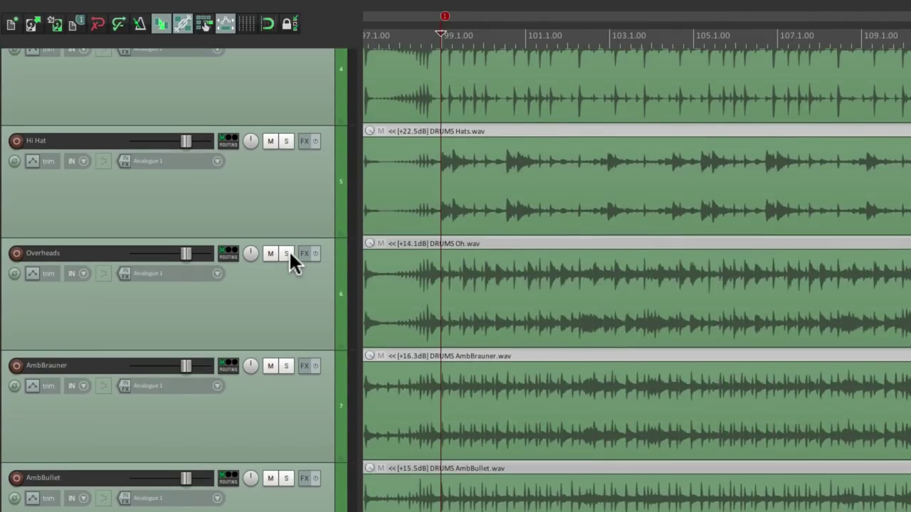
click(286, 254)
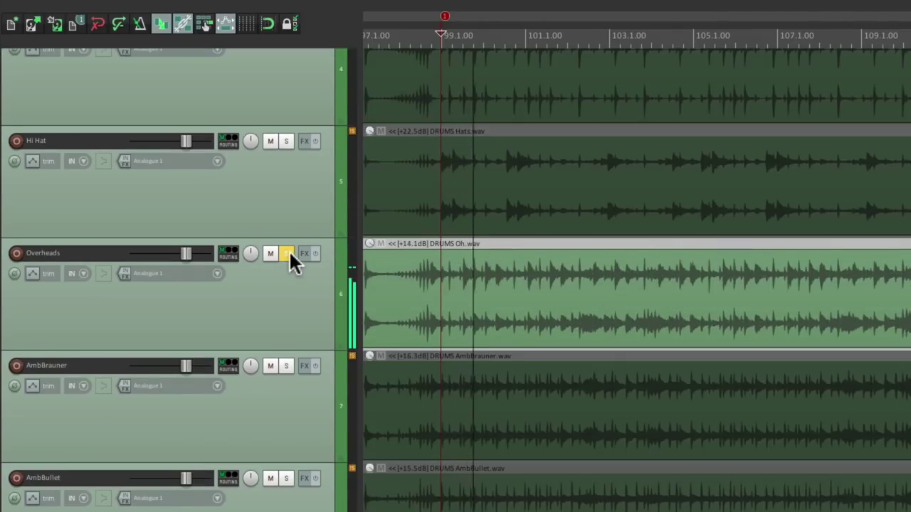
key(space)
click(286, 254)
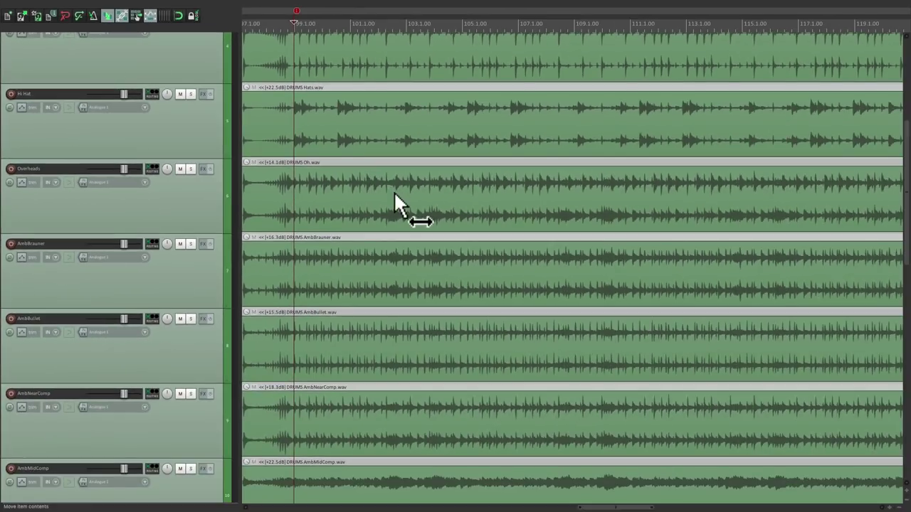
- Solo the Kick 1 track and play a few bars of it
scroll(393, 191, down, 5)
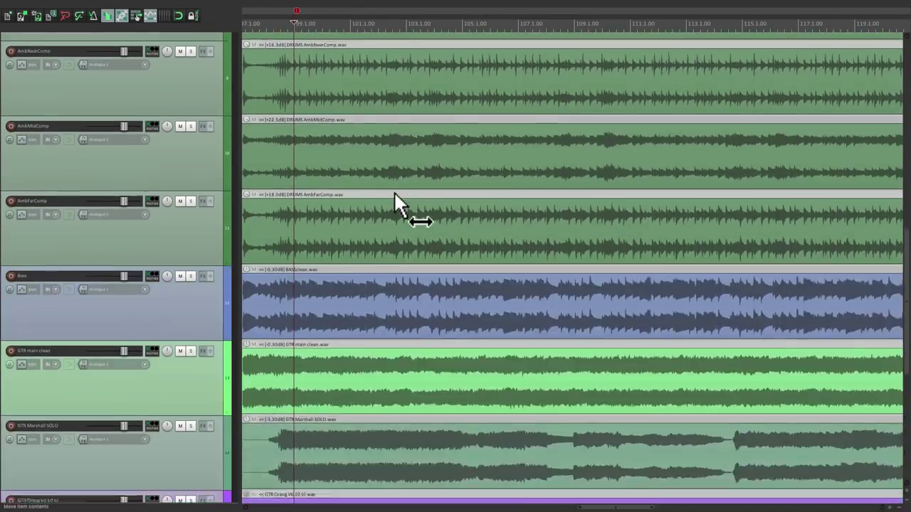
scroll(395, 194, down, 3)
scroll(395, 194, down, 3)
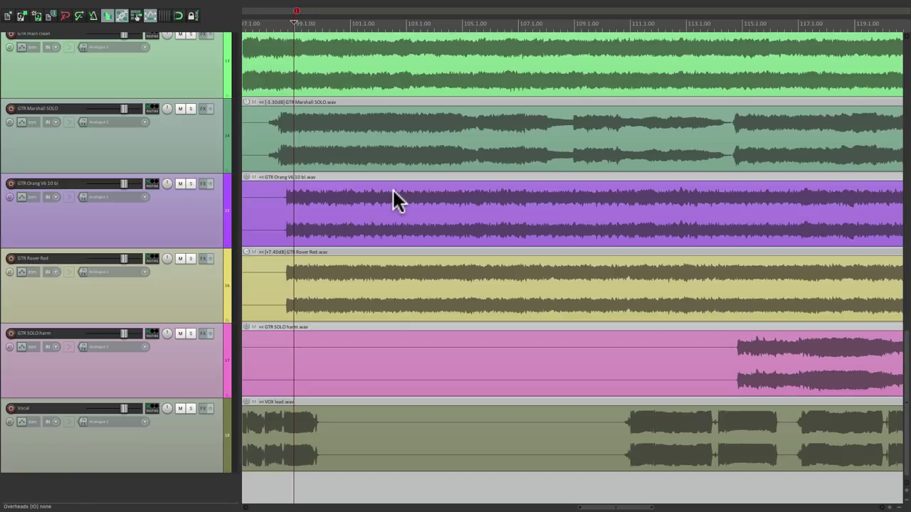
scroll(409, 208, up, 10)
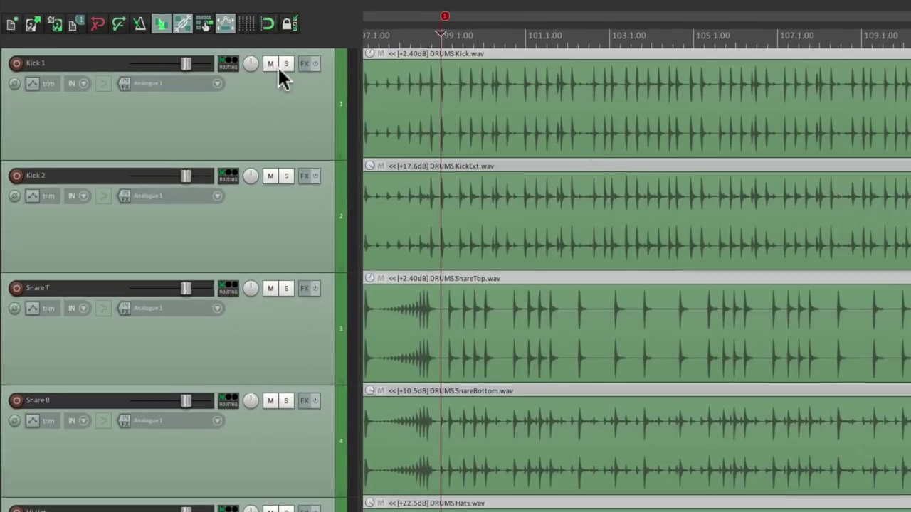
click(286, 64)
key(space)
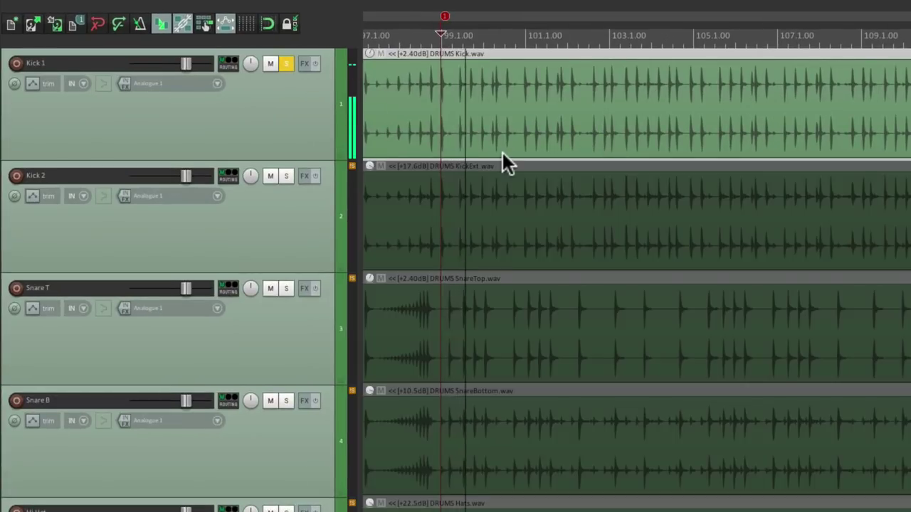
key(space)
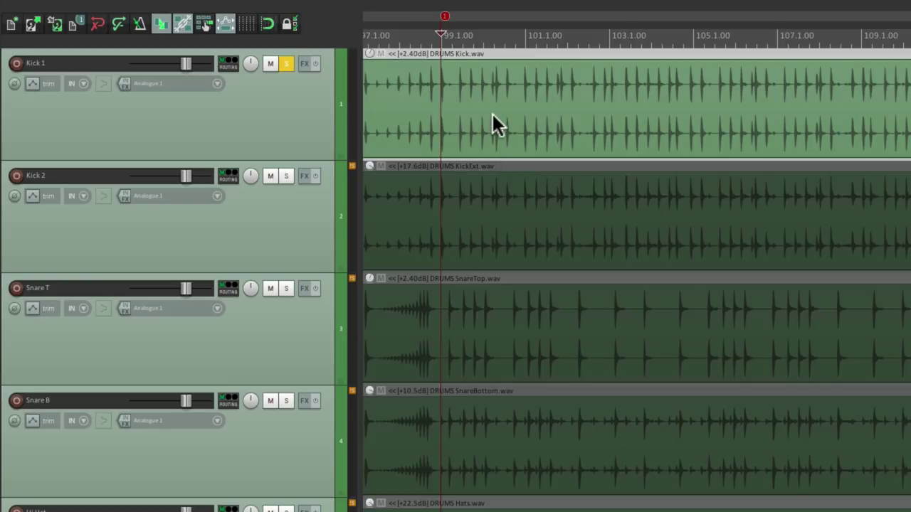
- Add the JS: Channel Polarity Control effect to the Kick 1 track
click(305, 62)
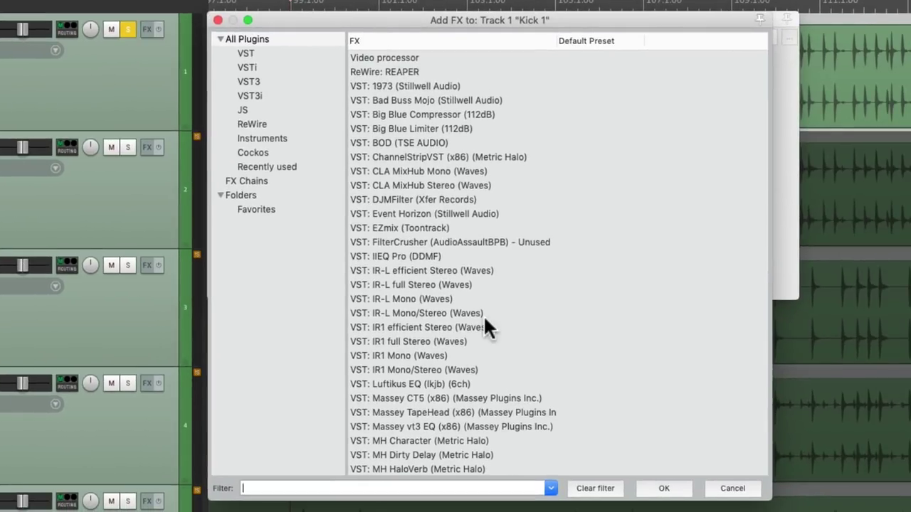
text(polarity)
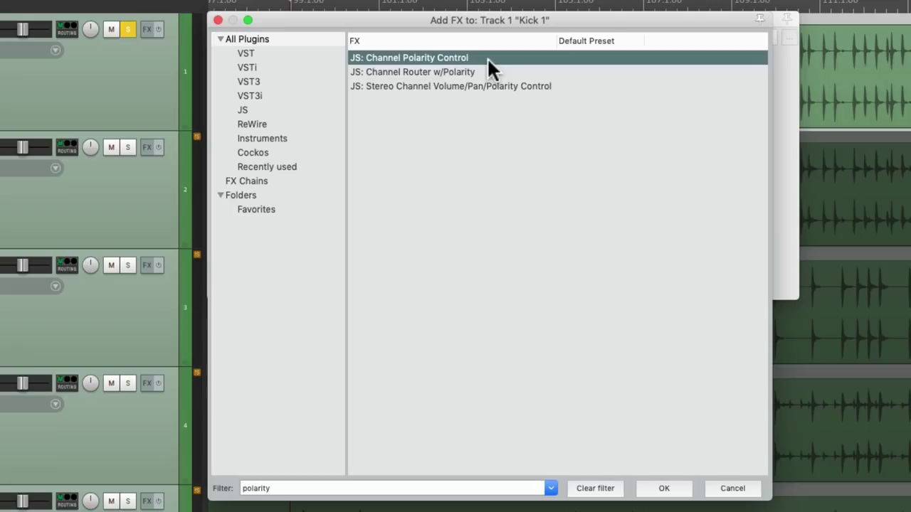
double_click(488, 60)
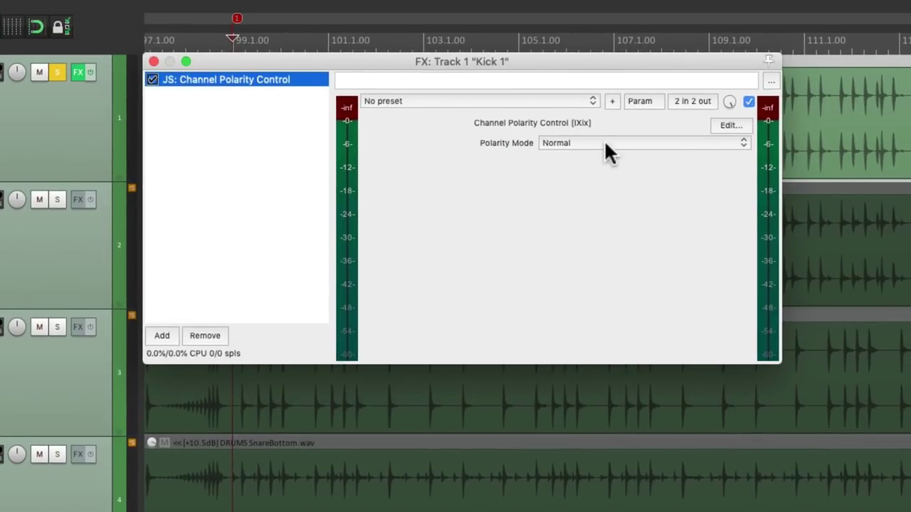
- Set the Polarity Mode to Invert Left, playing Kick 1 before and after the change to compare the sound
key(space)
click(604, 143)
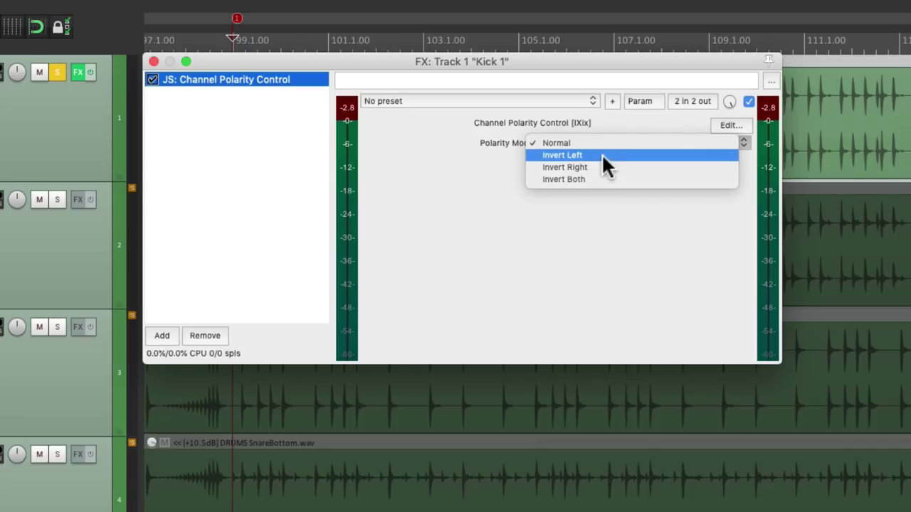
click(601, 154)
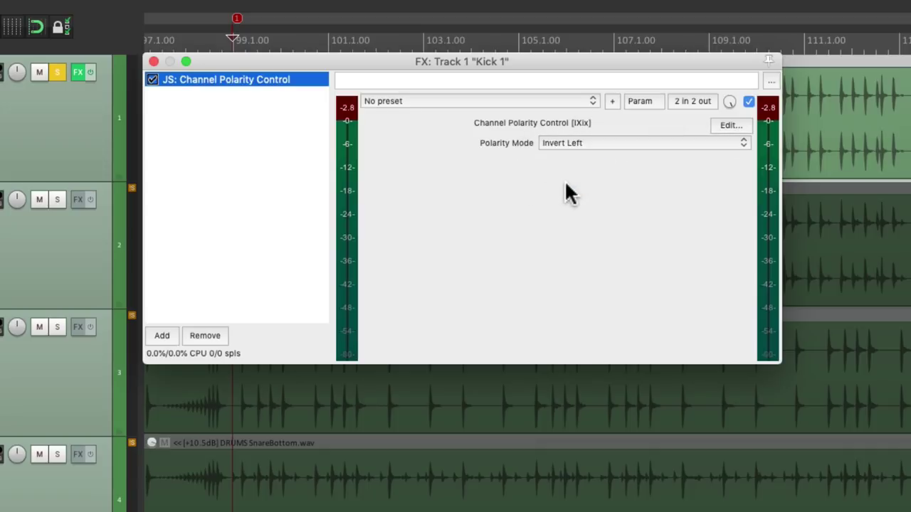
key(space)
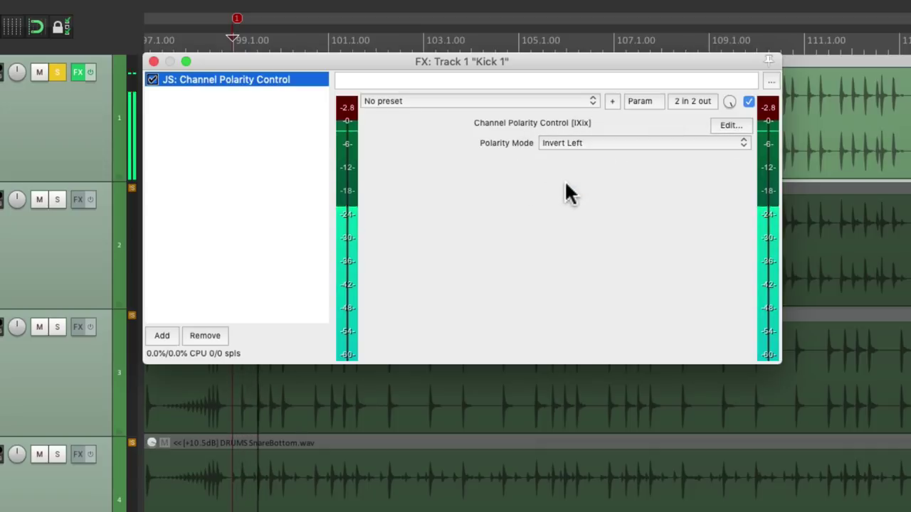
key(space)
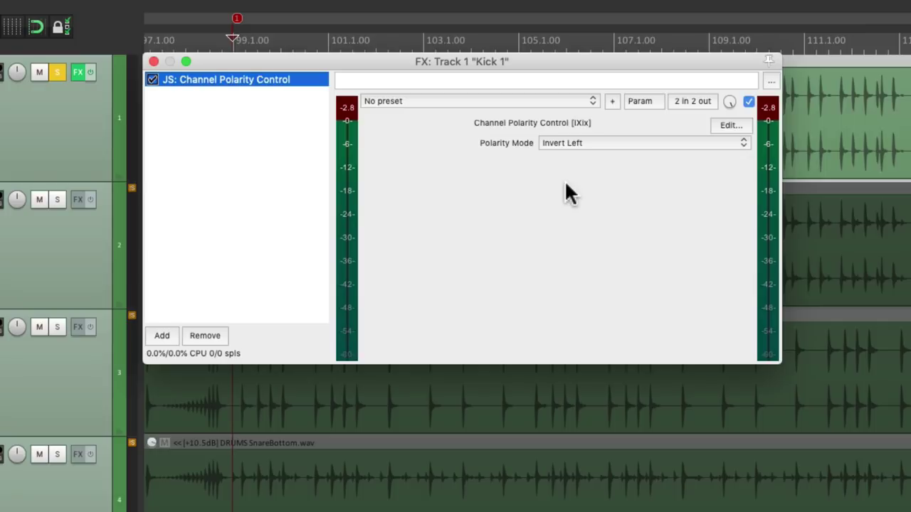
key(space)
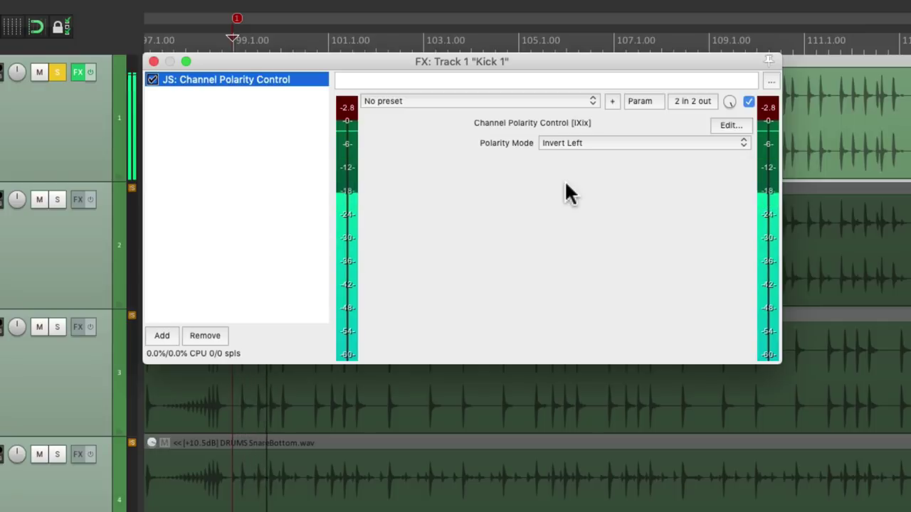
key(space)
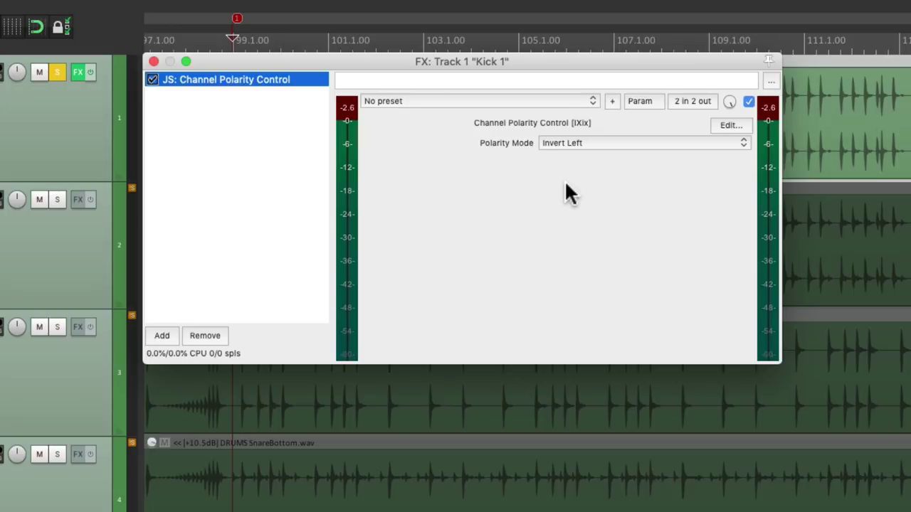
- Route the polarity plug-in's right output also to track channel 1 and its left output also to channel 2, and audition Kick 1
click(681, 103)
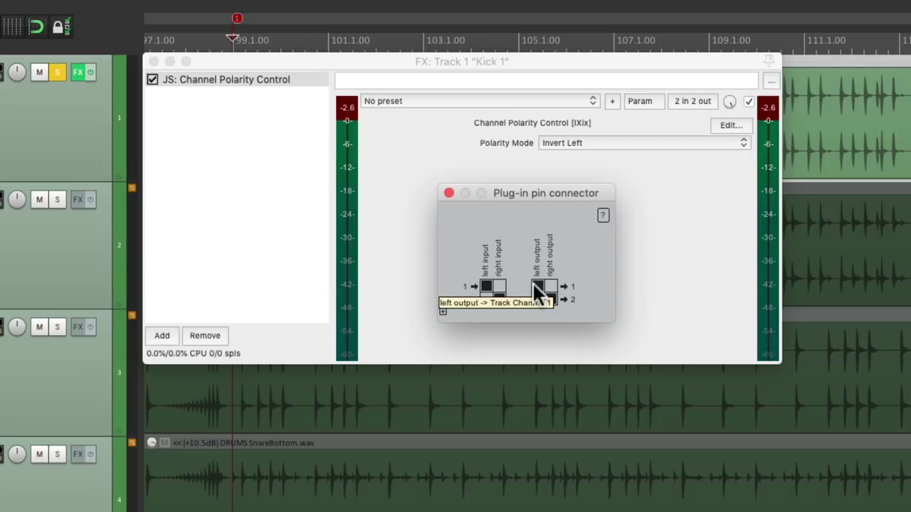
click(551, 282)
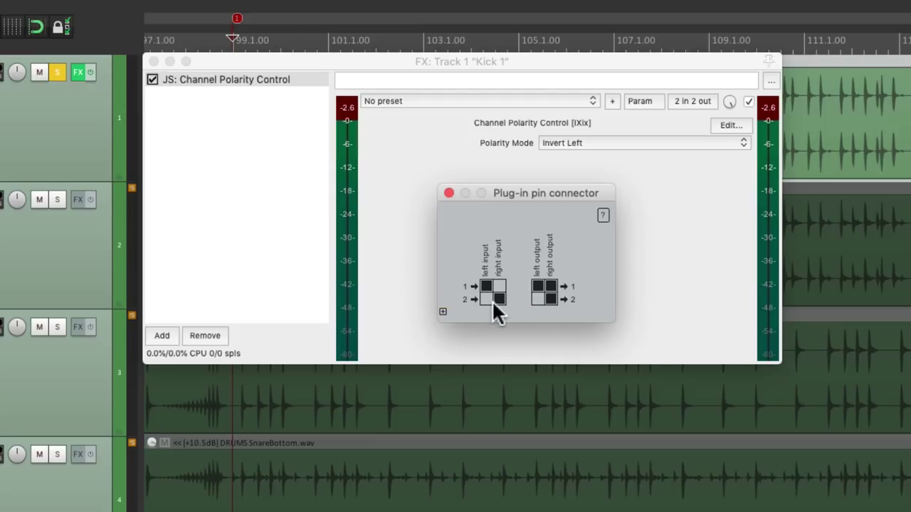
click(534, 300)
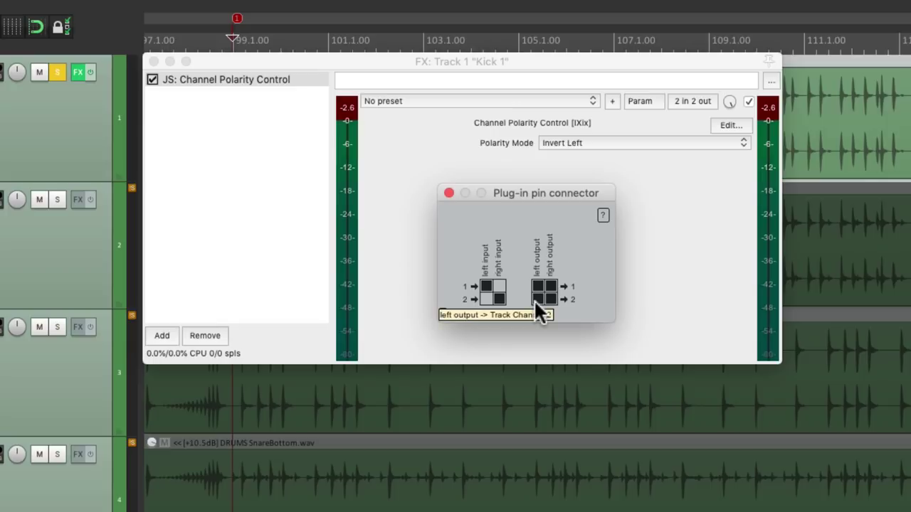
click(449, 193)
key(space)
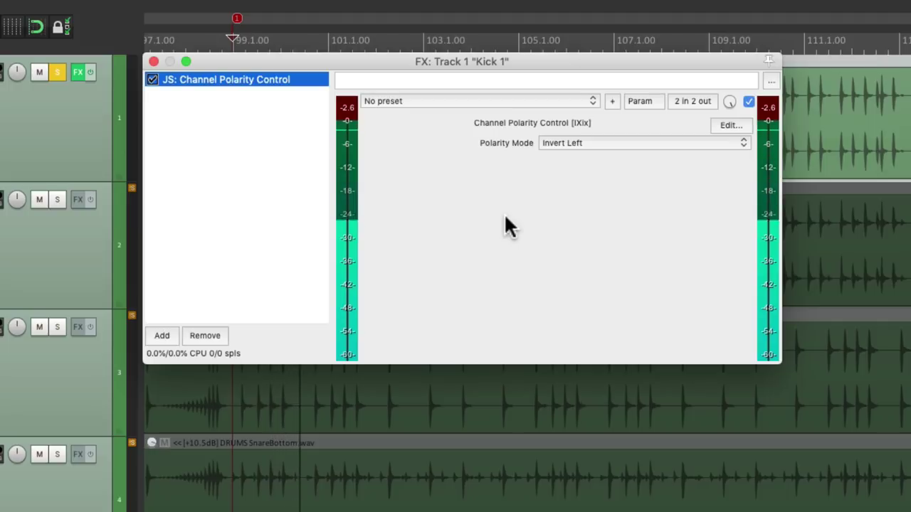
key(space)
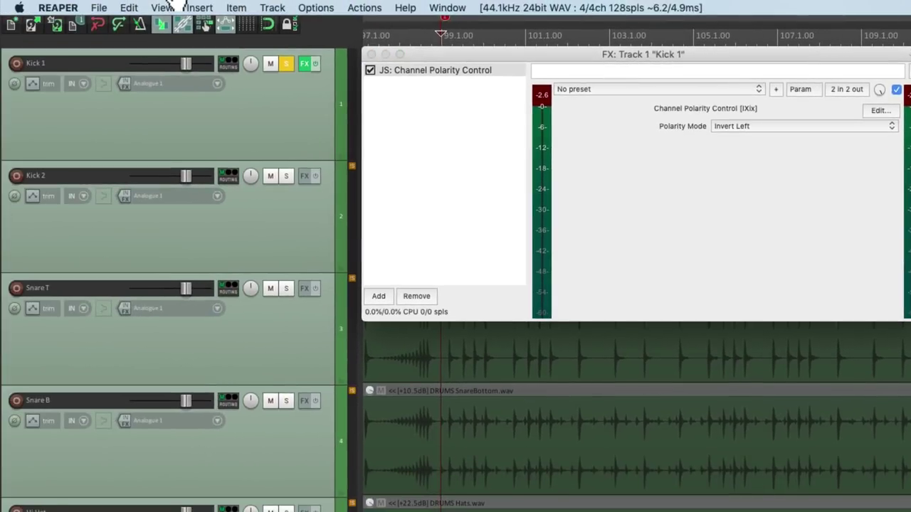
- Show the floating mixer master and compare the master level with the polarity effect bypassed and enabled during playback
click(162, 8)
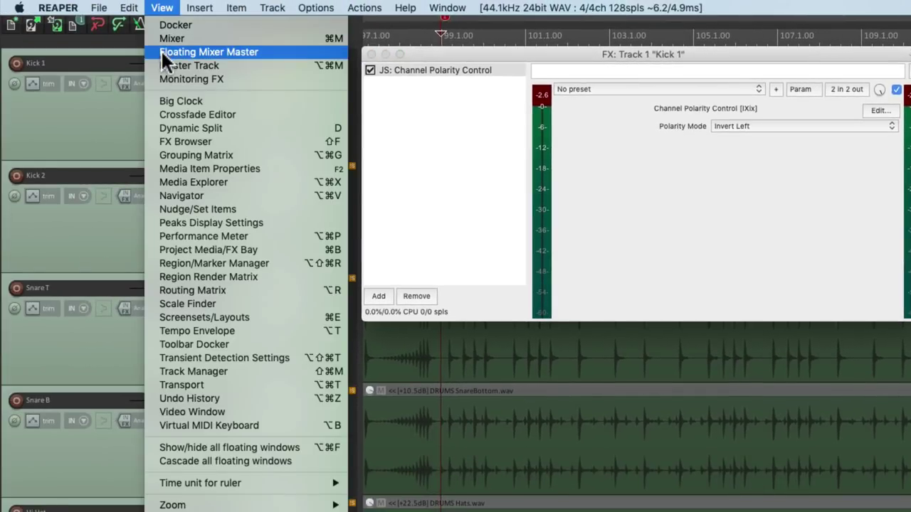
click(161, 52)
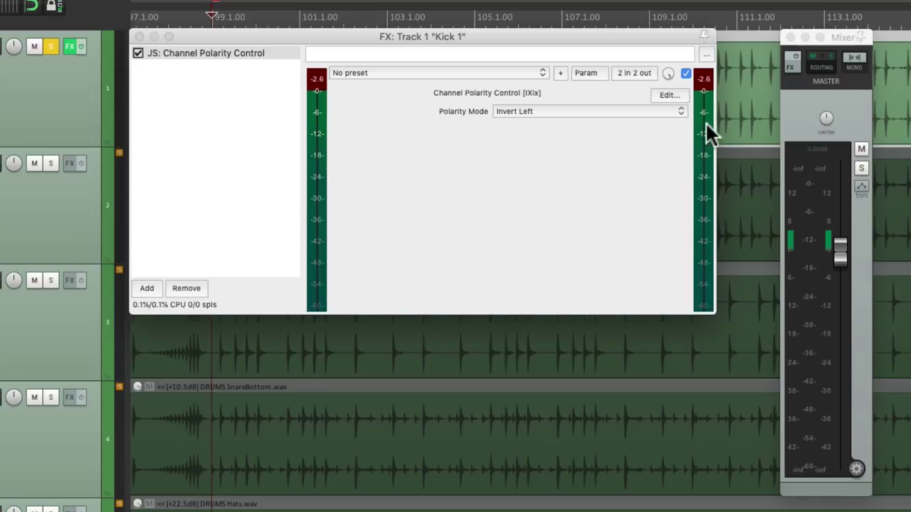
click(686, 74)
key(space)
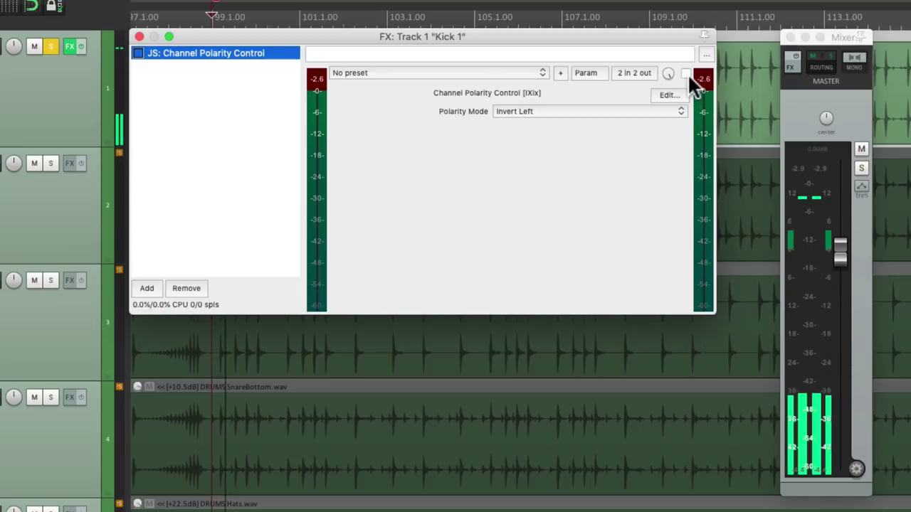
key(space)
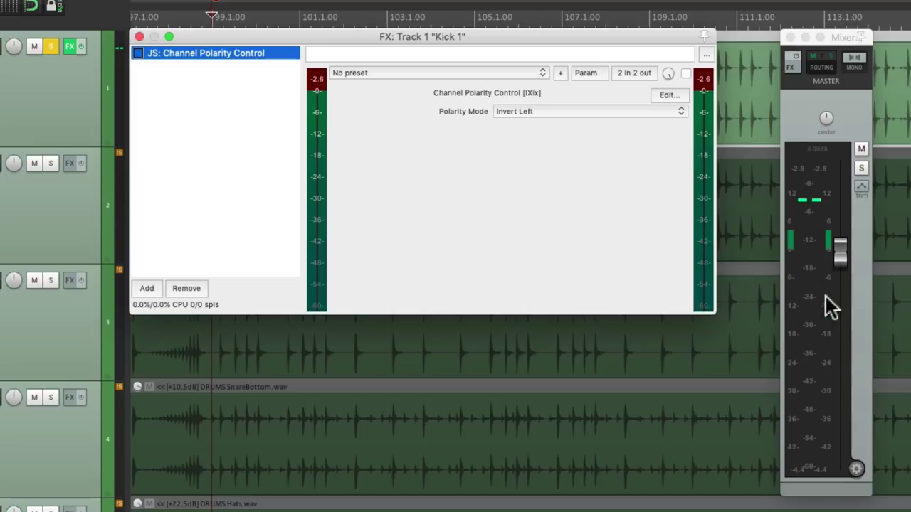
click(686, 73)
key(space)
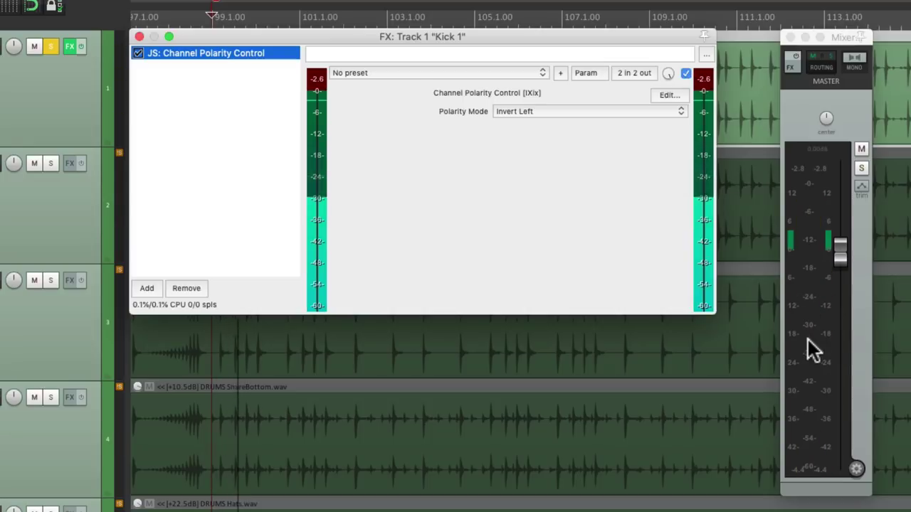
key(space)
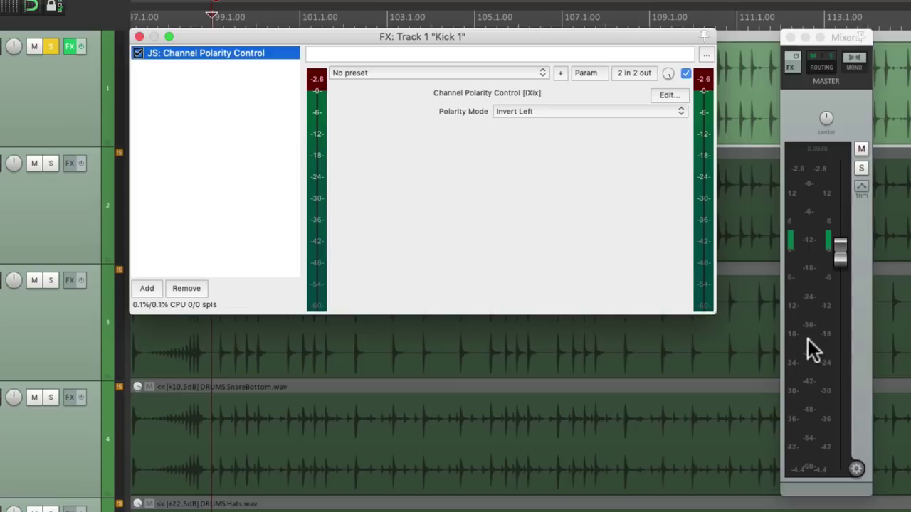
- Close the effect window and move the Channel Polarity Control effect from Kick 1 to Kick 2
click(139, 36)
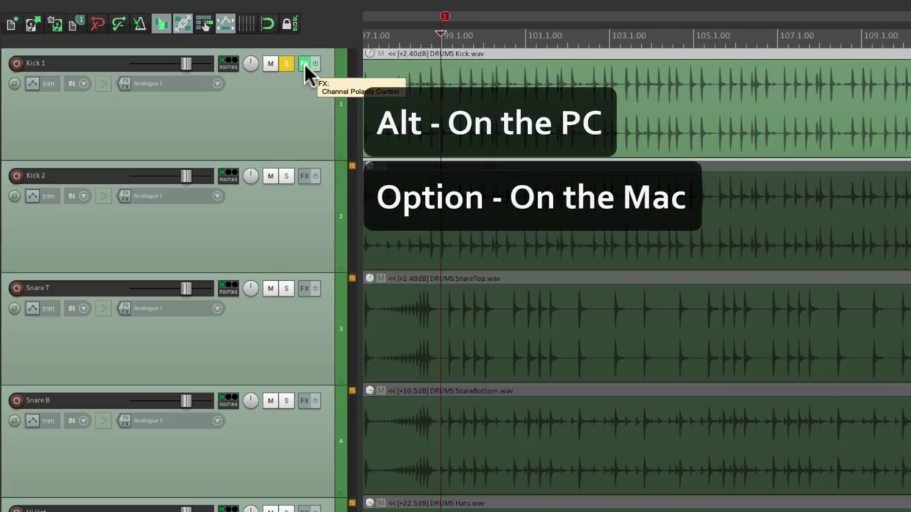
drag(303, 62, 312, 188)
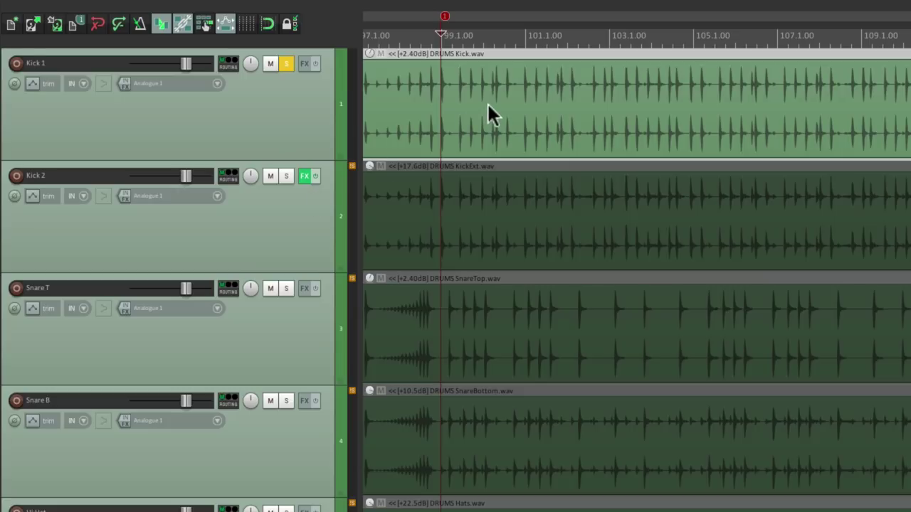
- Set the Kick 1 item's take channel mode to Mono (left) and audition it
click(276, 106)
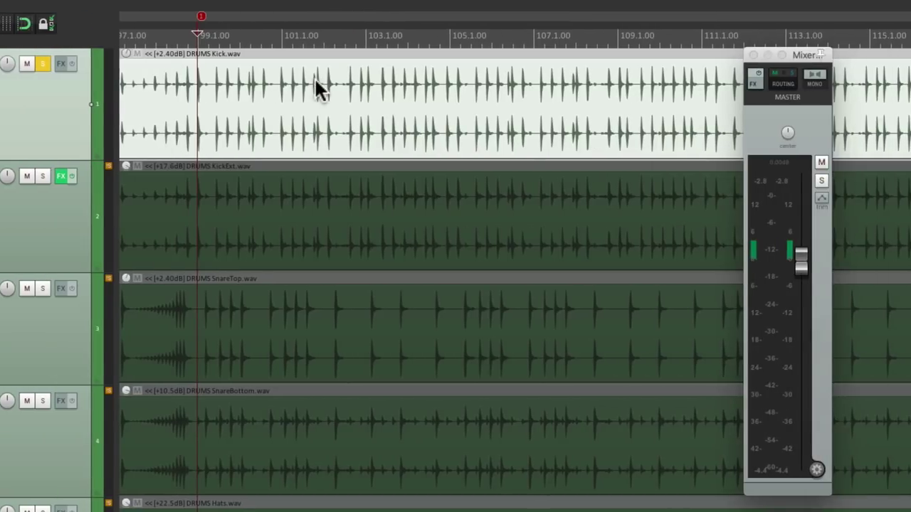
right_click(318, 89)
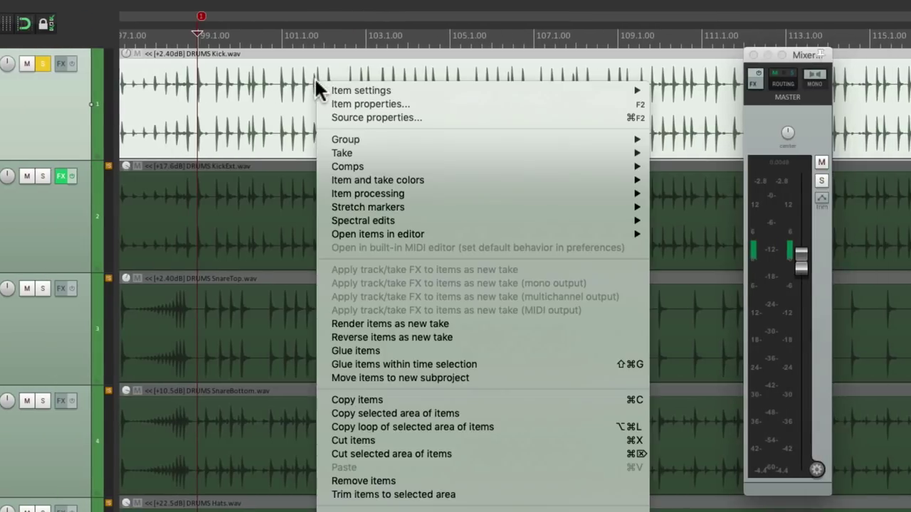
mouse_move(328, 94)
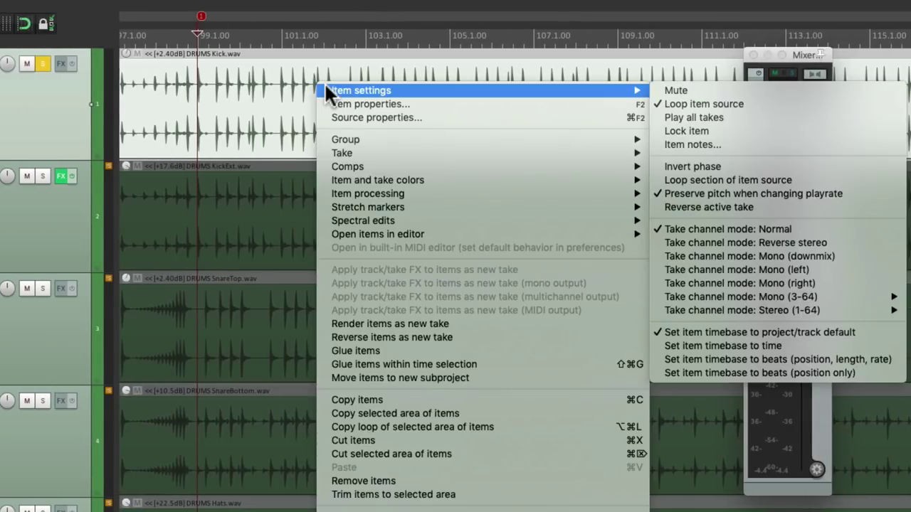
click(849, 269)
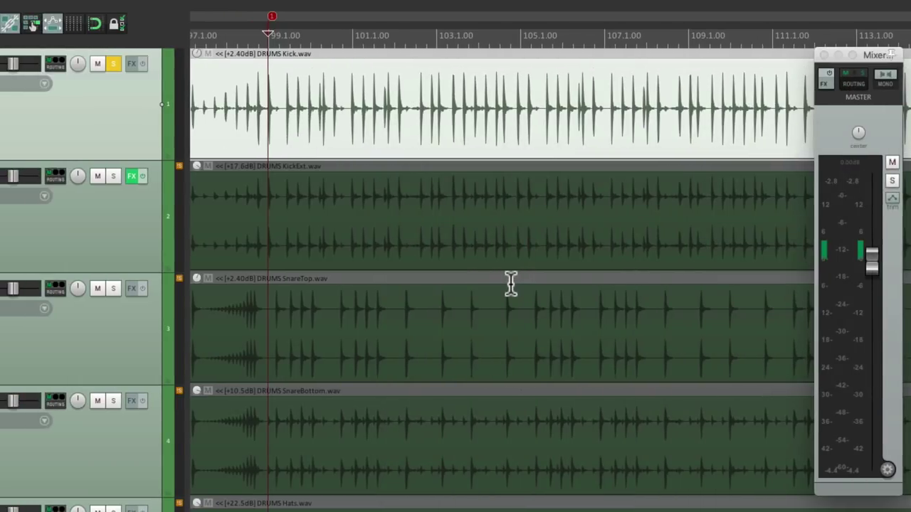
key(space)
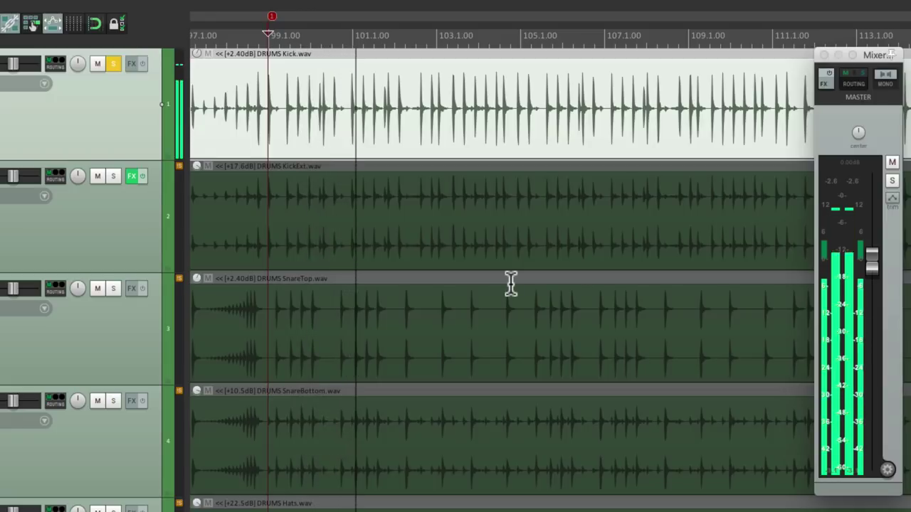
key(space)
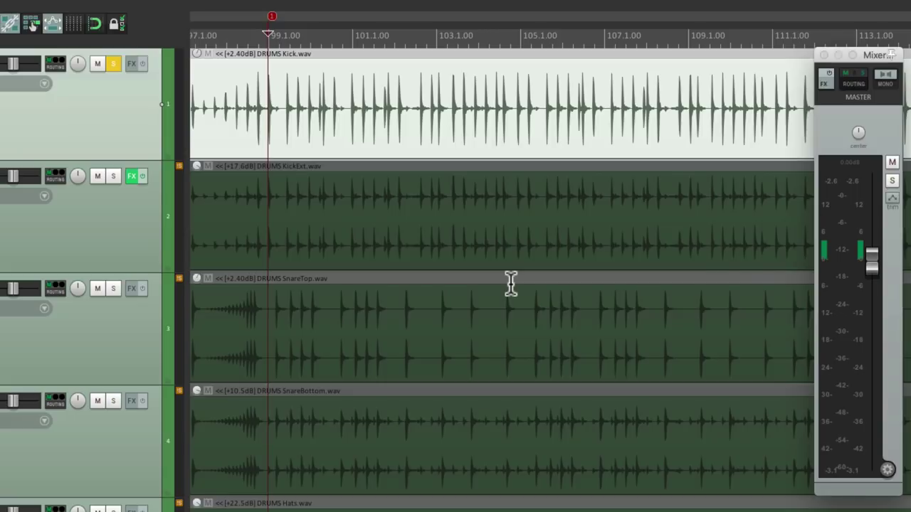
- Glue the Kick 1 item to make the mono-left audio permanent, and play it back
right_click(437, 82)
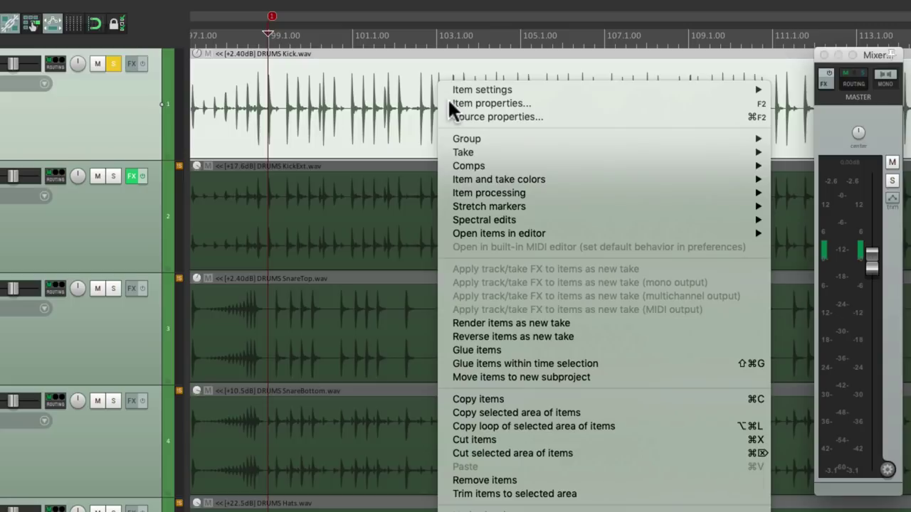
click(442, 349)
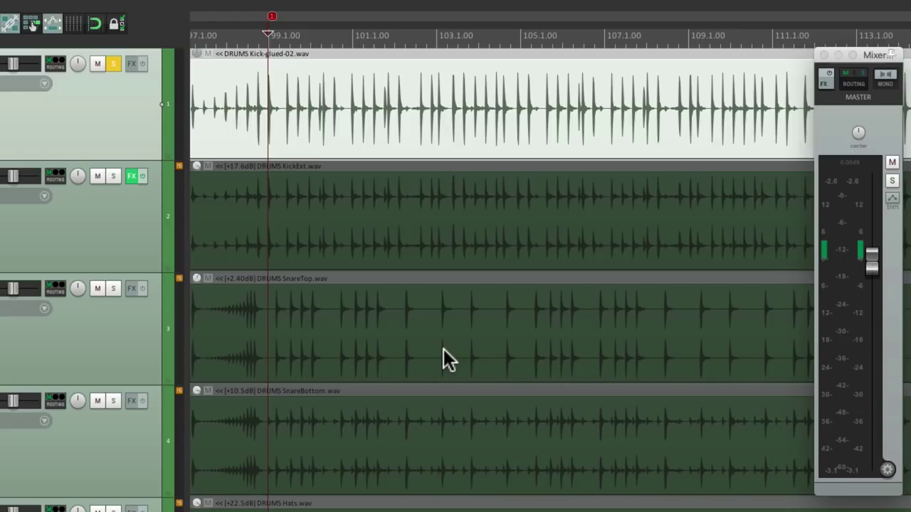
key(space)
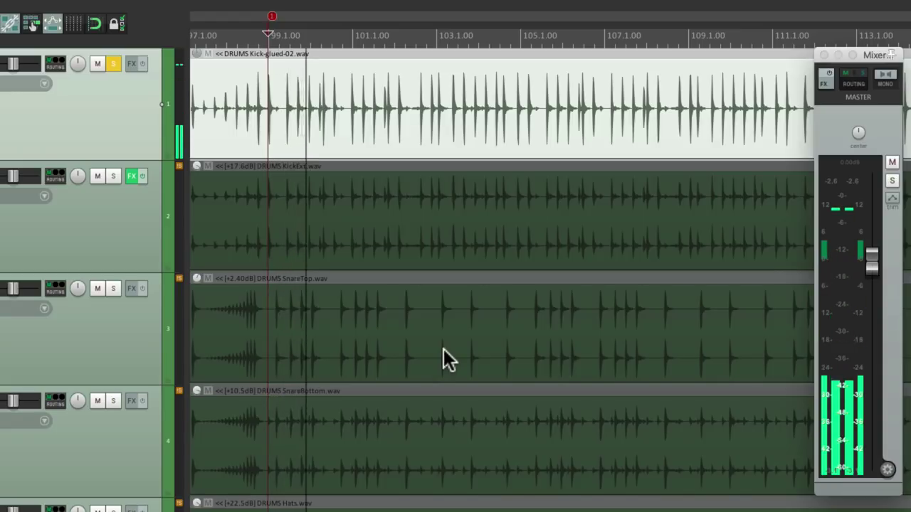
key(space)
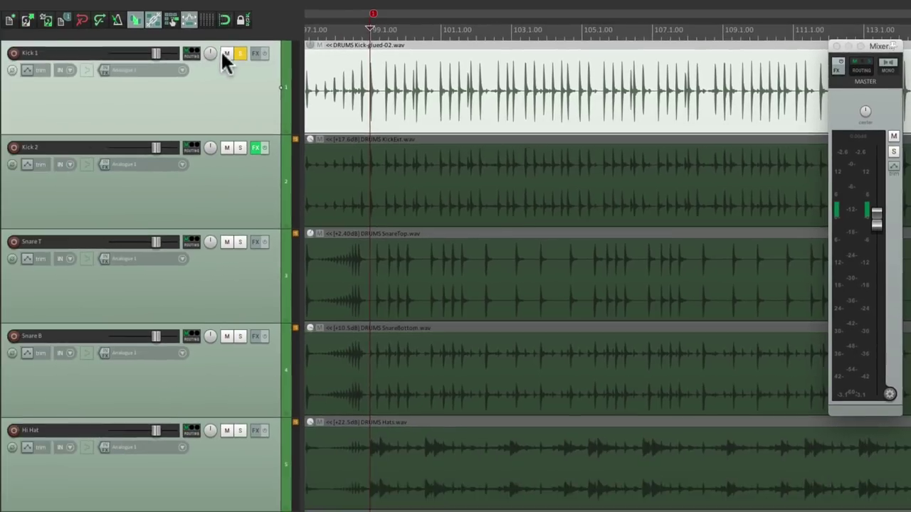
- Switch solo from Kick 1 to Kick 2 and compare playback with the polarity effect enabled and bypassed
click(113, 64)
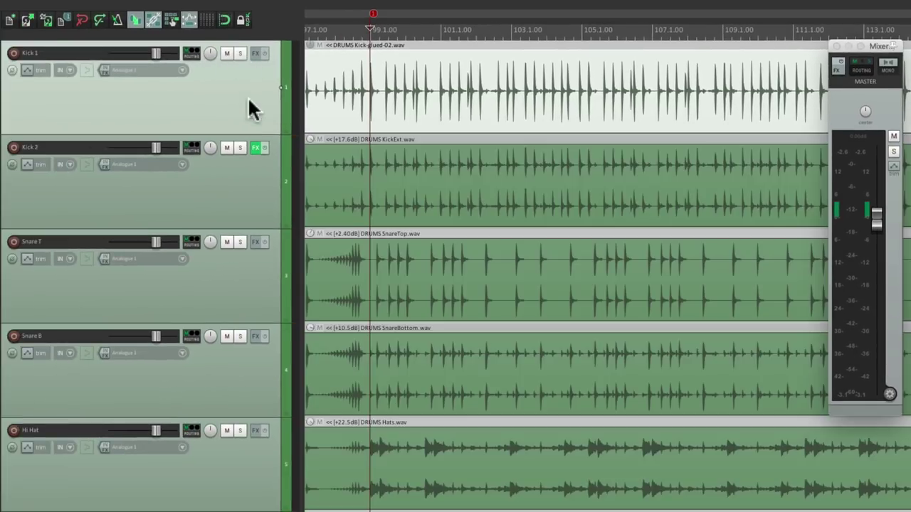
click(240, 148)
key(space)
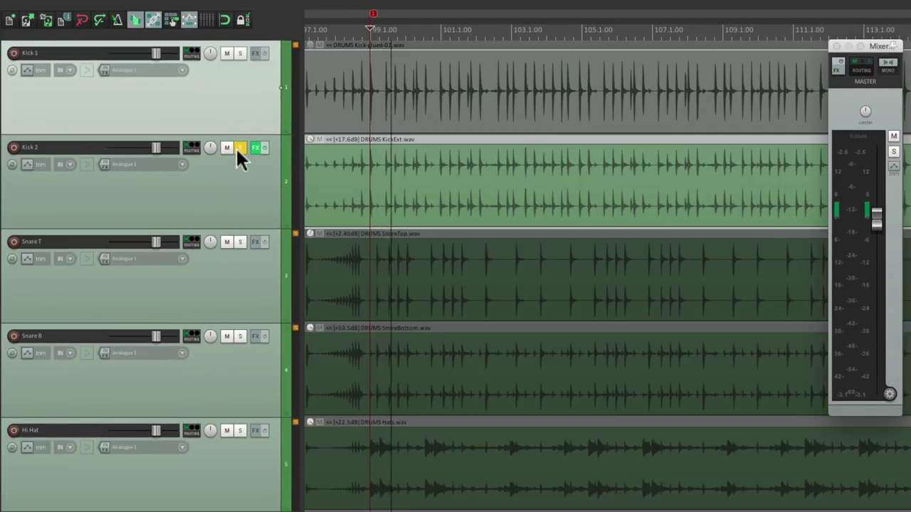
click(254, 146)
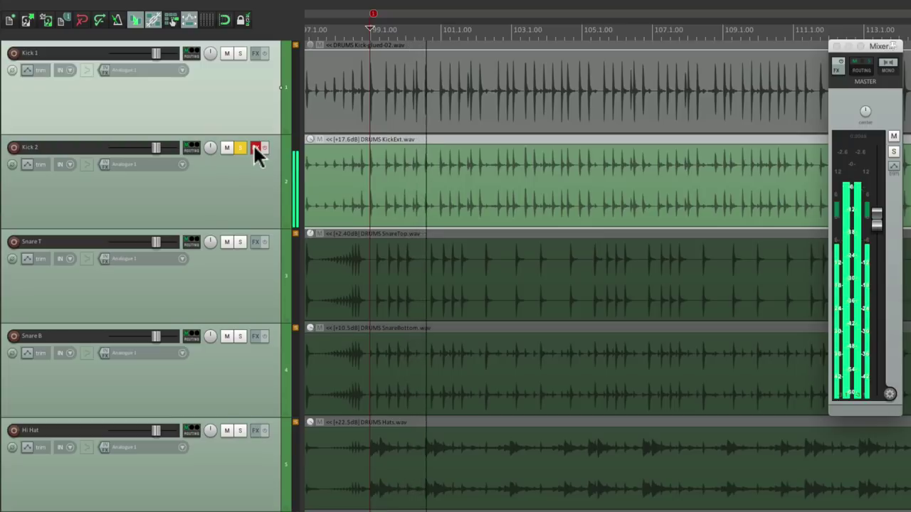
click(255, 148)
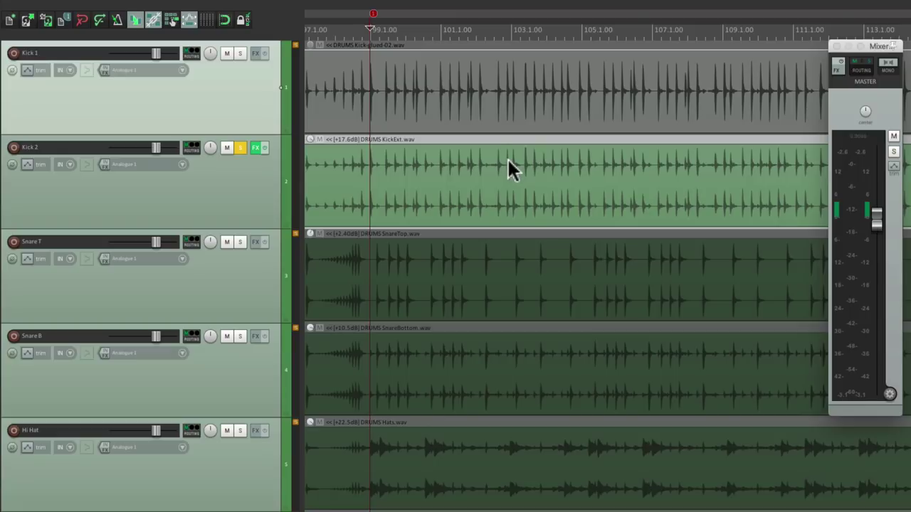
- Set the Kick 2 item's take channel mode to Mono (left) and glue the item
click(213, 190)
right_click(475, 167)
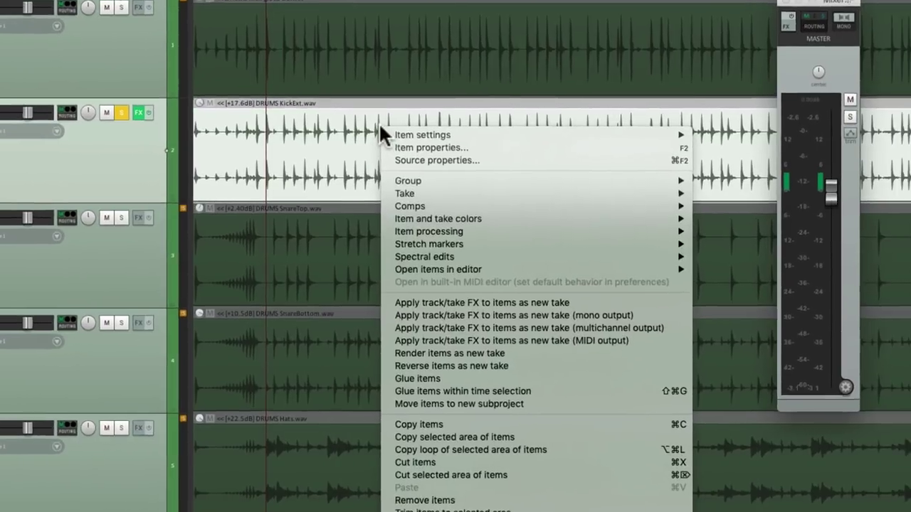
mouse_move(481, 159)
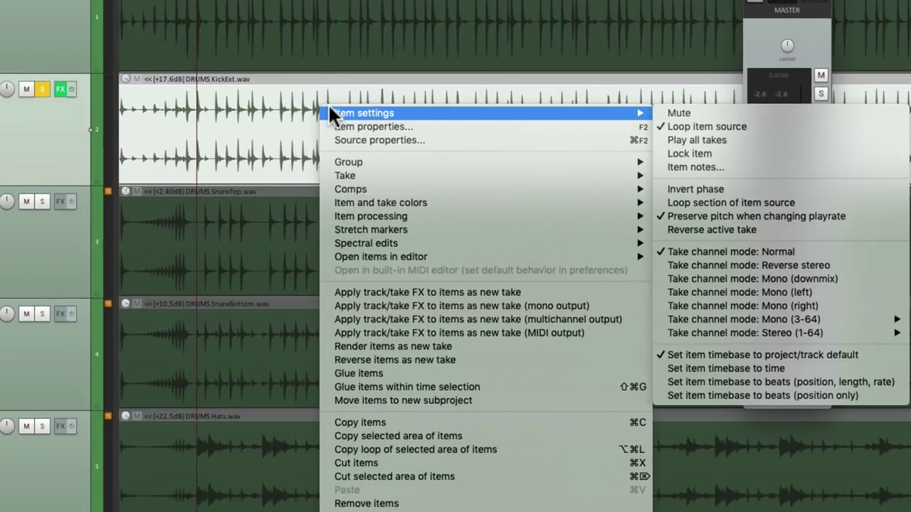
click(864, 289)
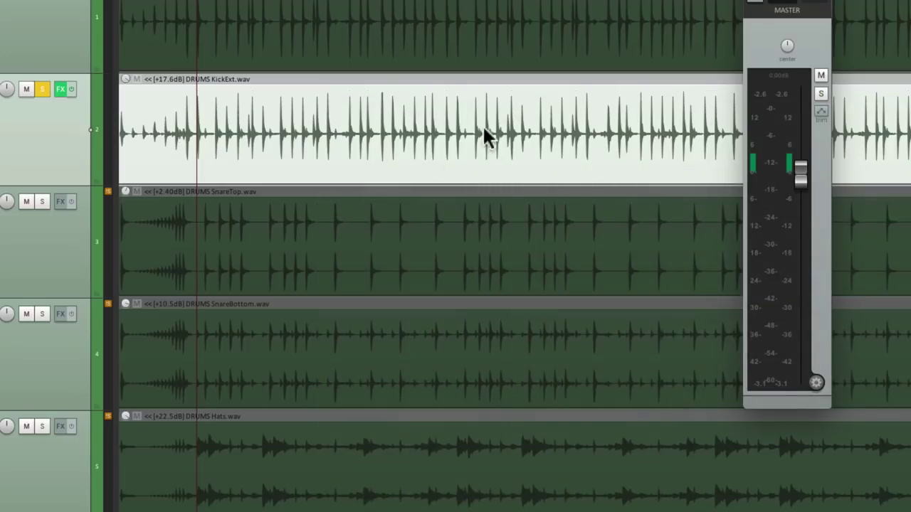
right_click(430, 109)
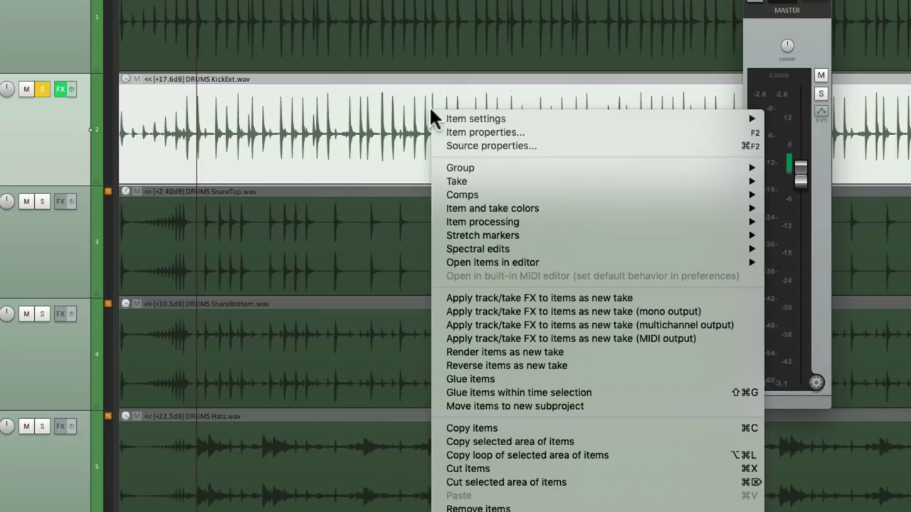
click(438, 380)
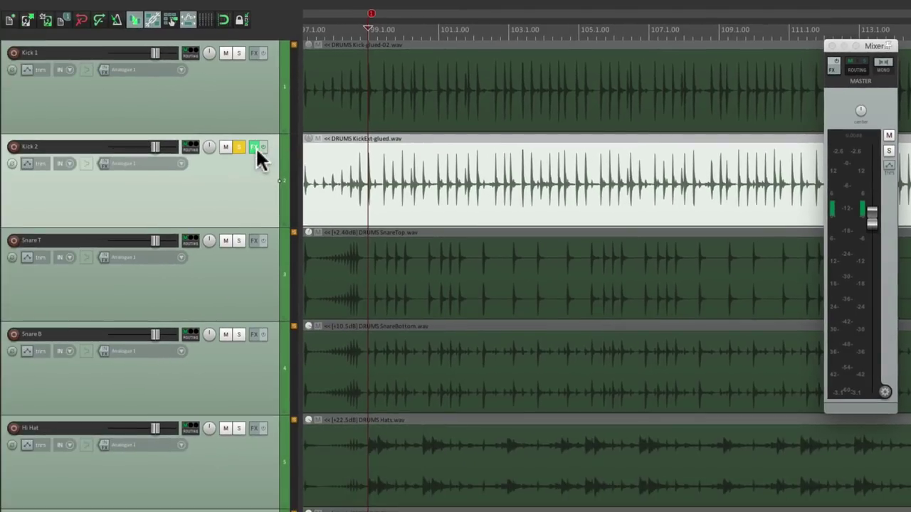
- Move the Channel Polarity Control effect from Kick 2 to Snare T, solo Snare T instead, and compare playback with the effect bypassed and enabled
drag(212, 158, 259, 243)
click(240, 147)
click(240, 240)
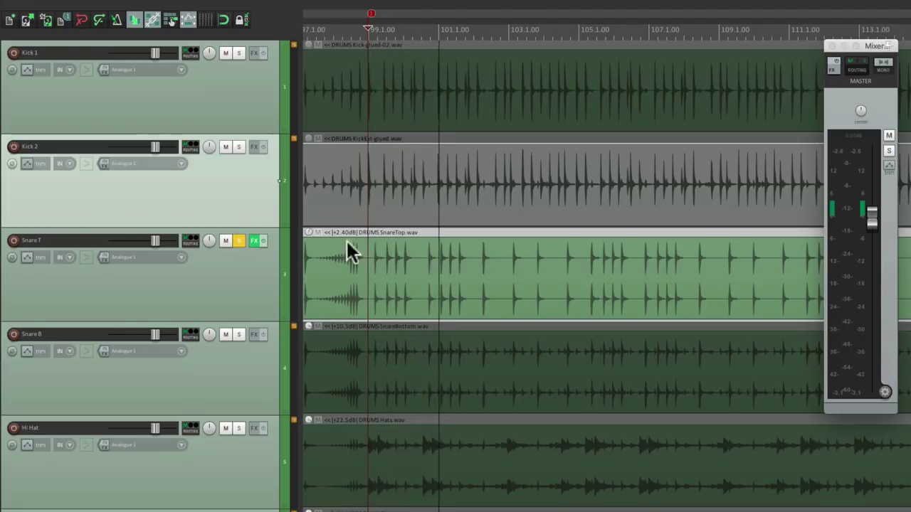
click(263, 241)
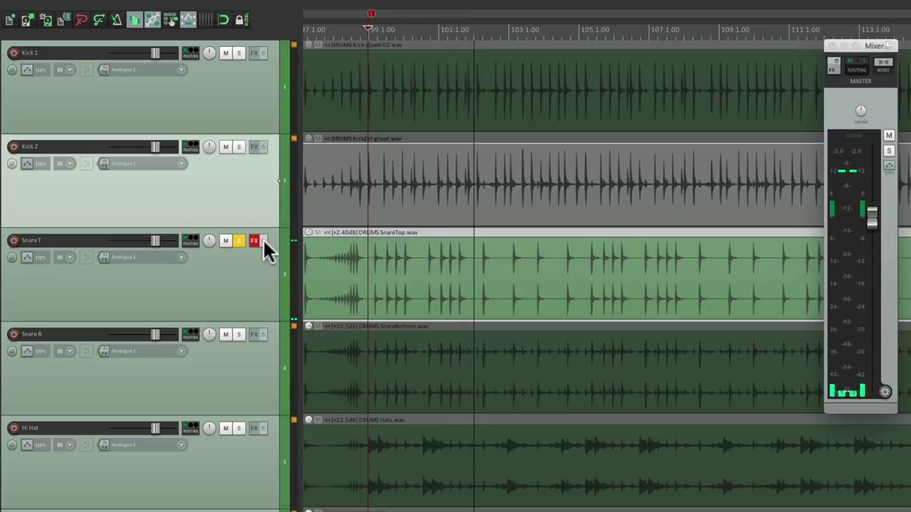
click(263, 240)
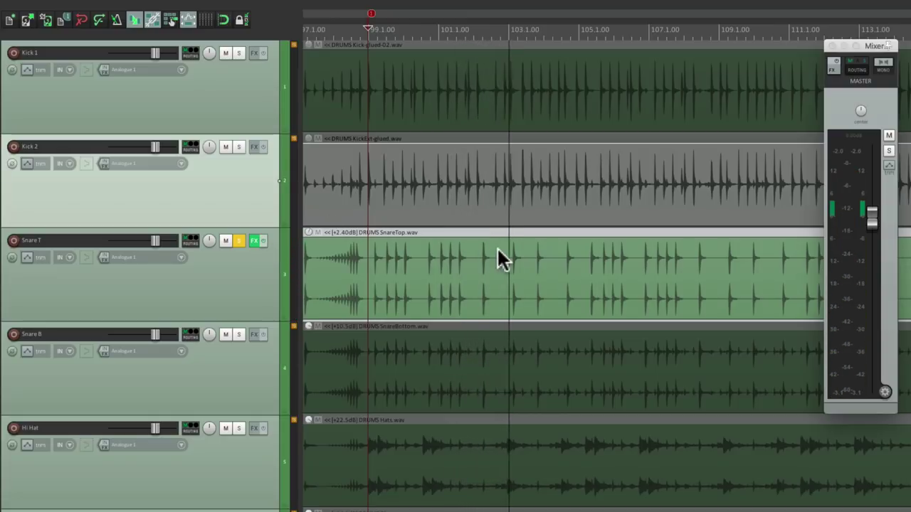
key(space)
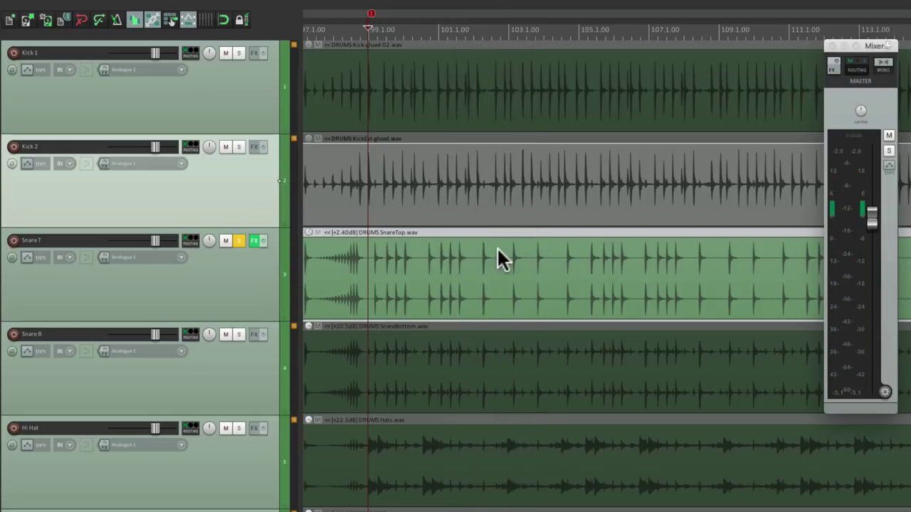
- Unsolo Snare T, move its Channel Polarity Control effect to the Overheads track, and solo Overheads
click(239, 241)
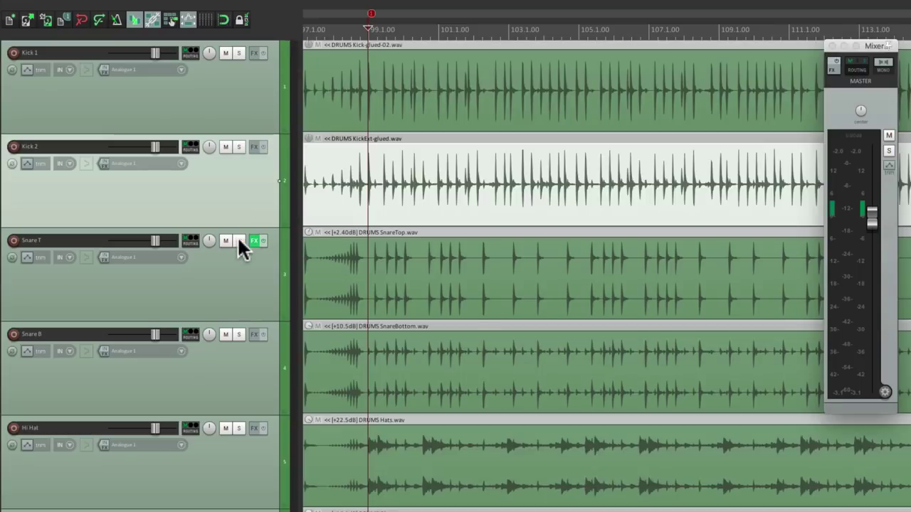
scroll(490, 259, down, 4)
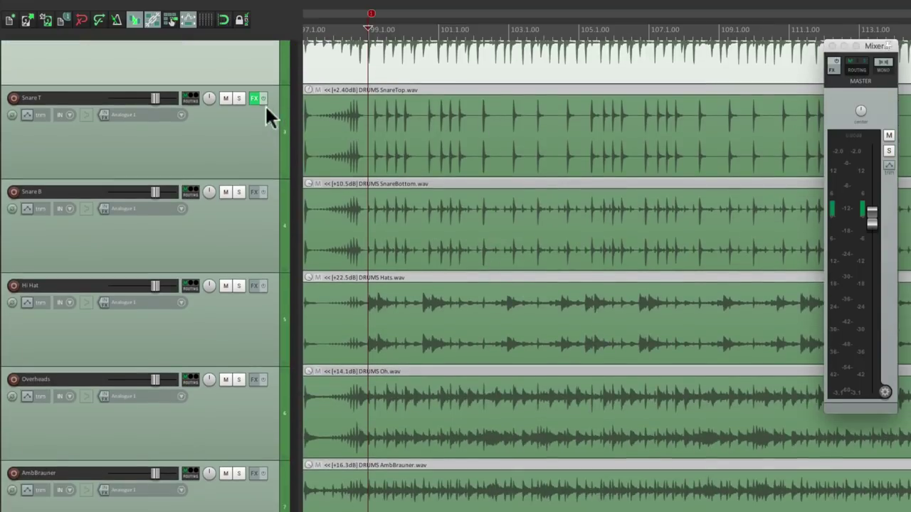
drag(254, 98, 258, 388)
click(239, 379)
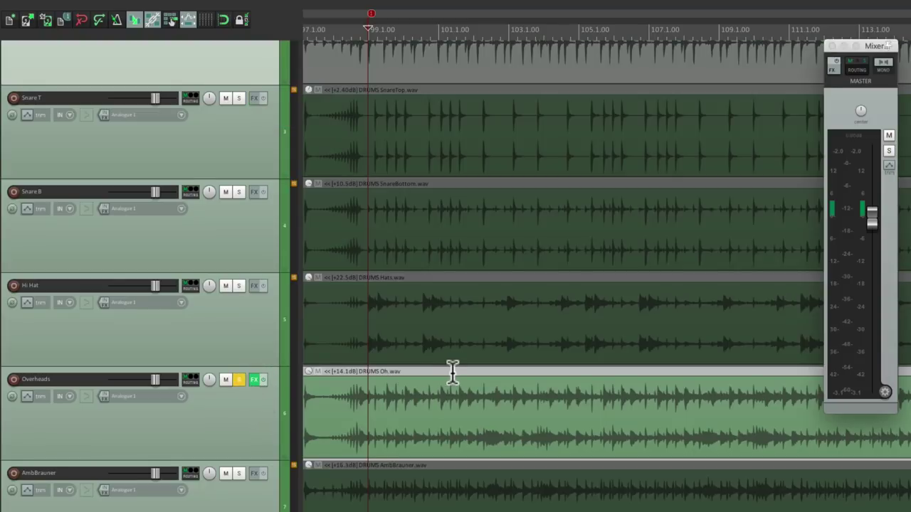
- Audition the soloed Overheads with the polarity effect enabled, bypassed and enabled again, comparing the master level
key(space)
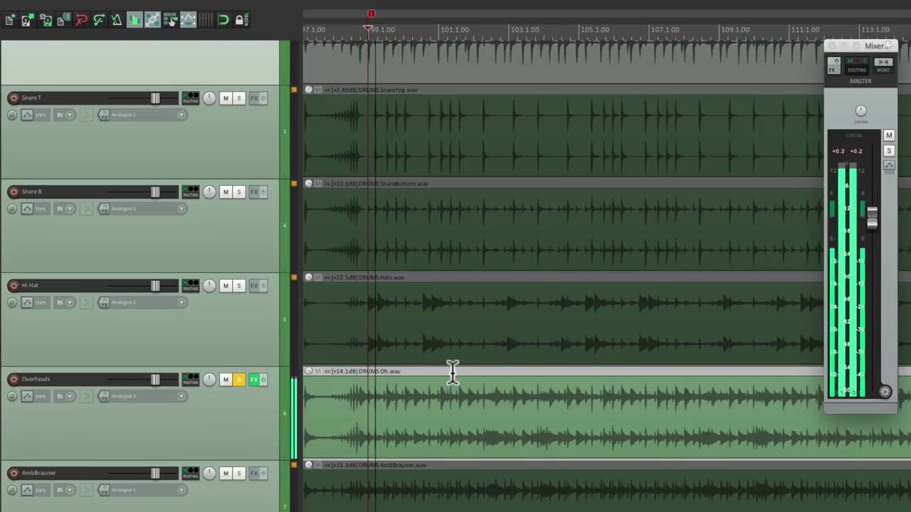
key(space)
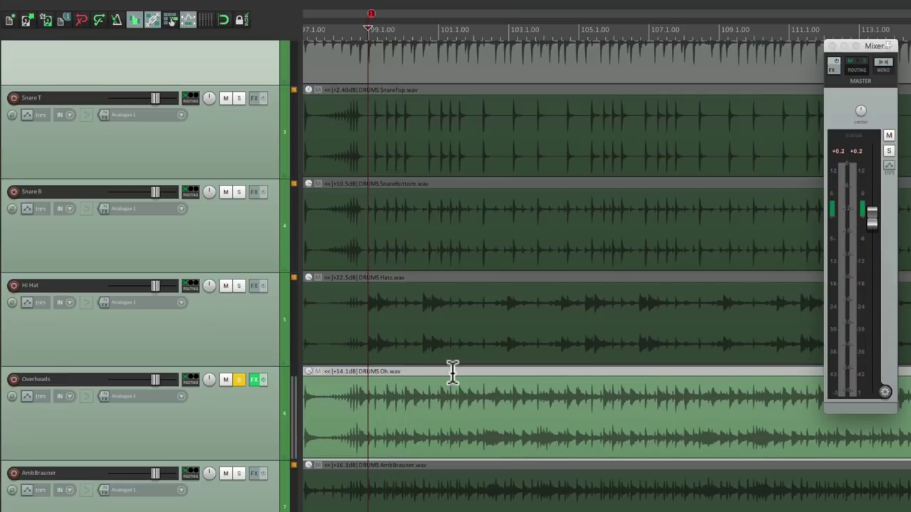
click(256, 379)
key(space)
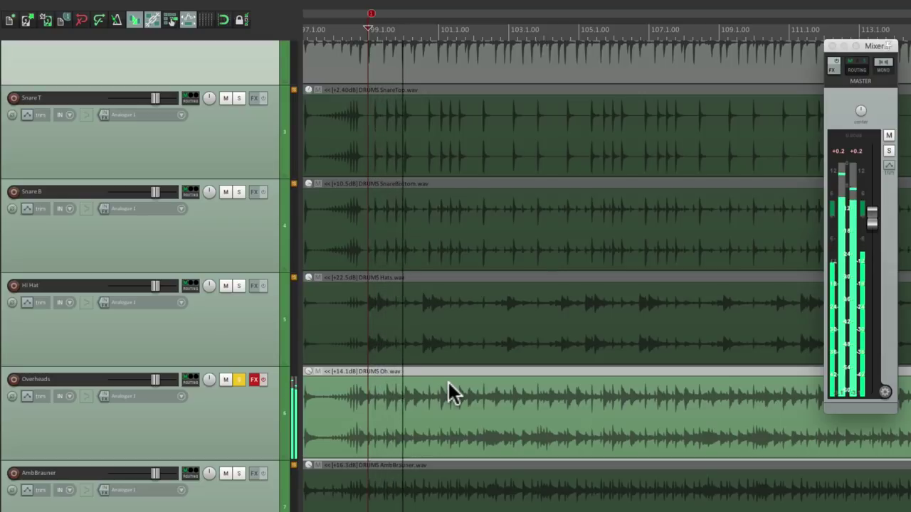
key(space)
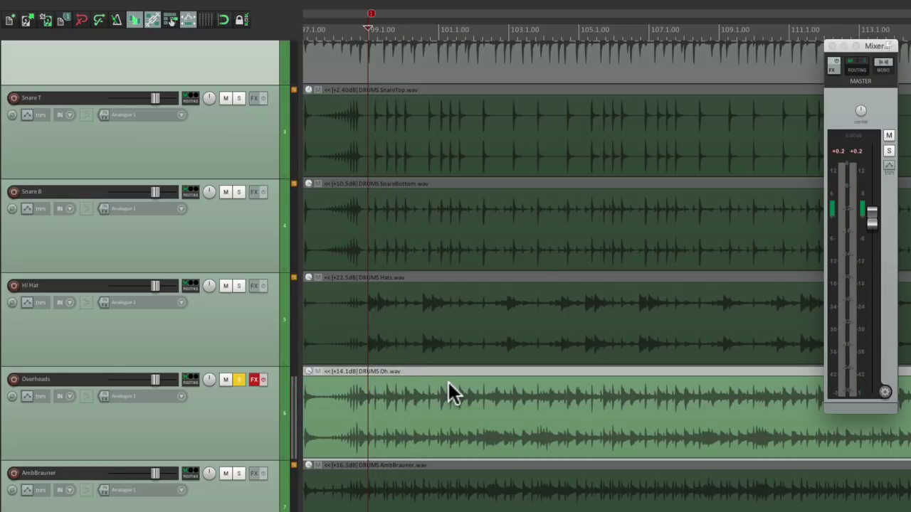
click(261, 375)
key(space)
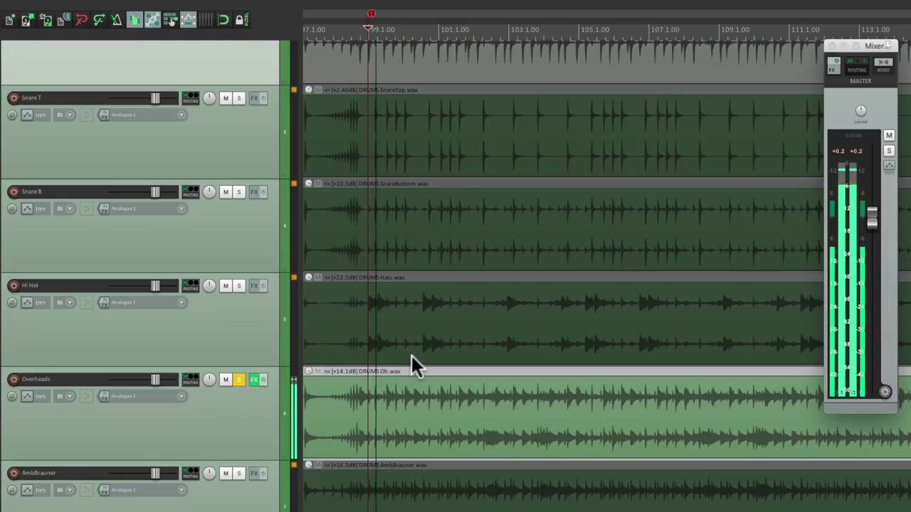
key(space)
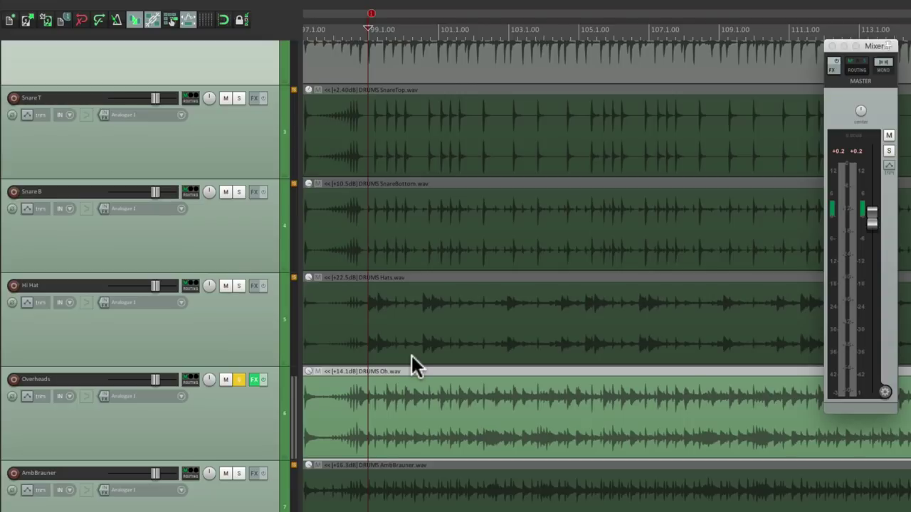
- Turn off solo on Overheads and look over the remaining ambience, guitar and vocal tracks down to Vocal
click(239, 379)
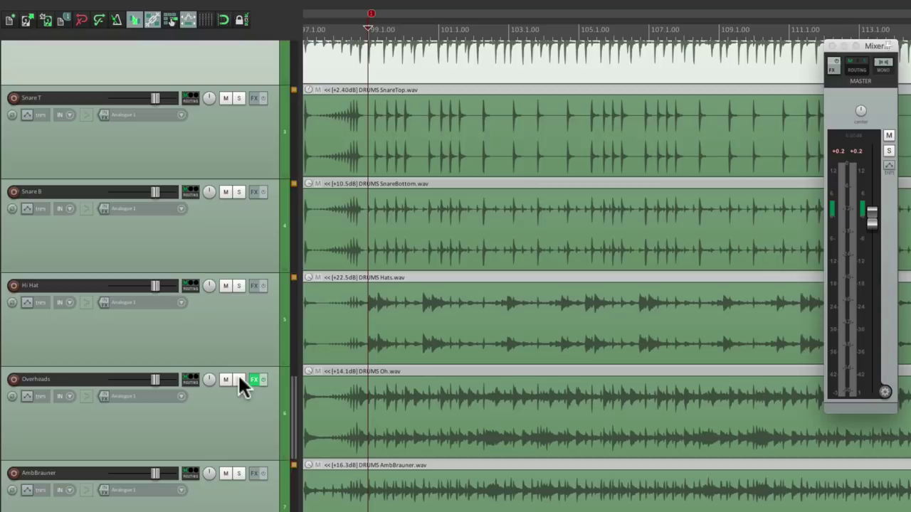
scroll(527, 370, down, 2)
scroll(526, 367, down, 4)
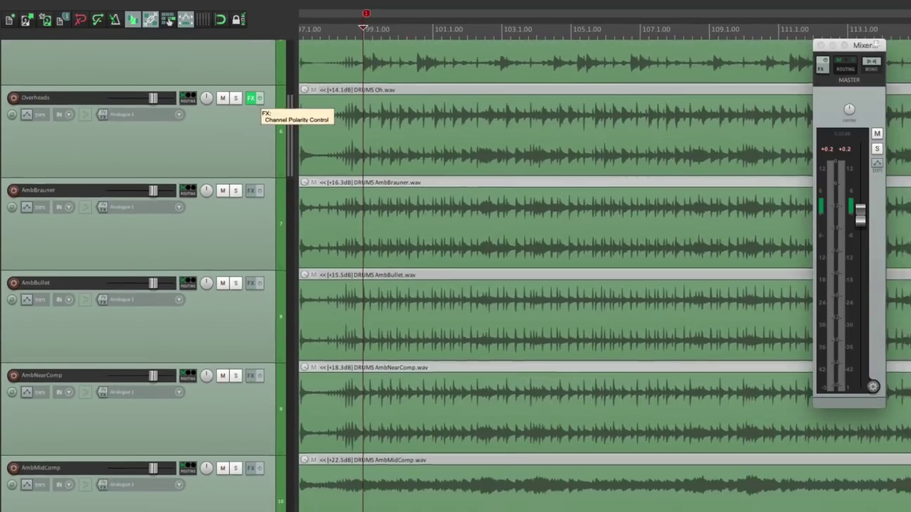
scroll(197, 437, down, 10)
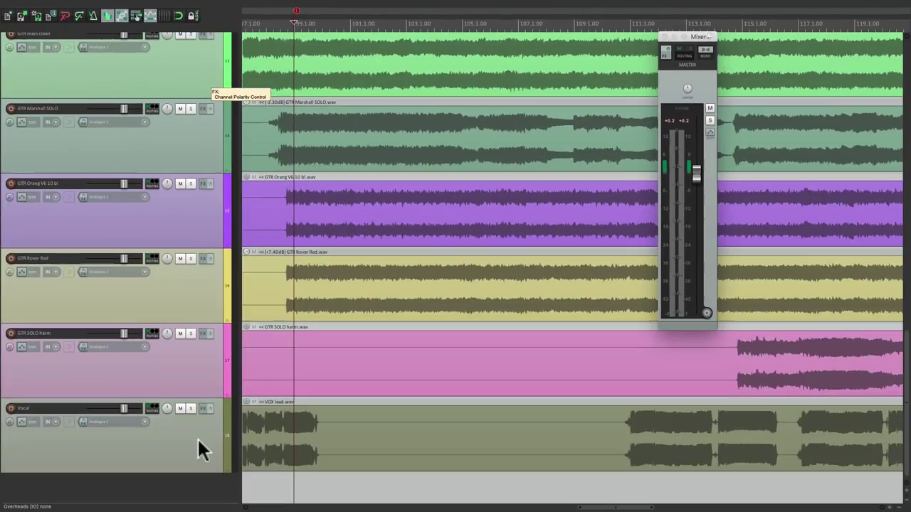
- Move the Channel Polarity Control effect from Overheads to the Vocal track, solo Vocal, and bypass the effect
click(202, 409)
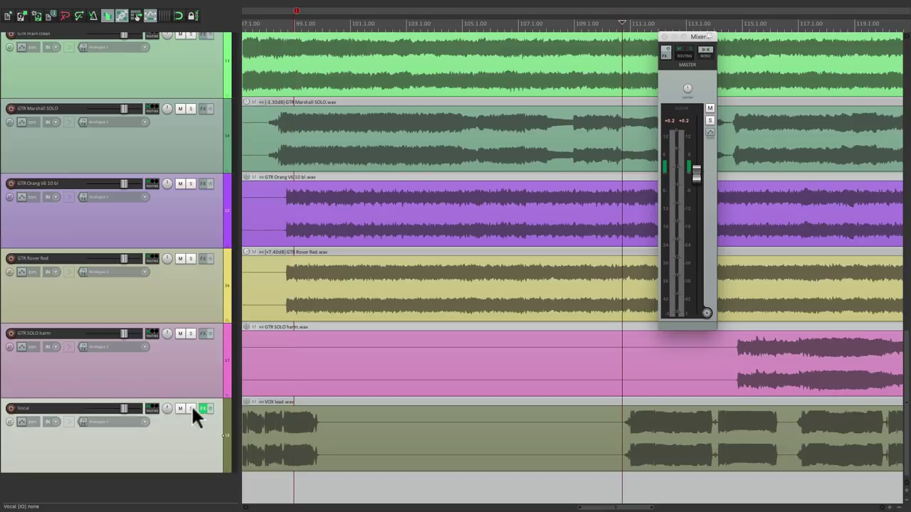
click(190, 408)
click(209, 410)
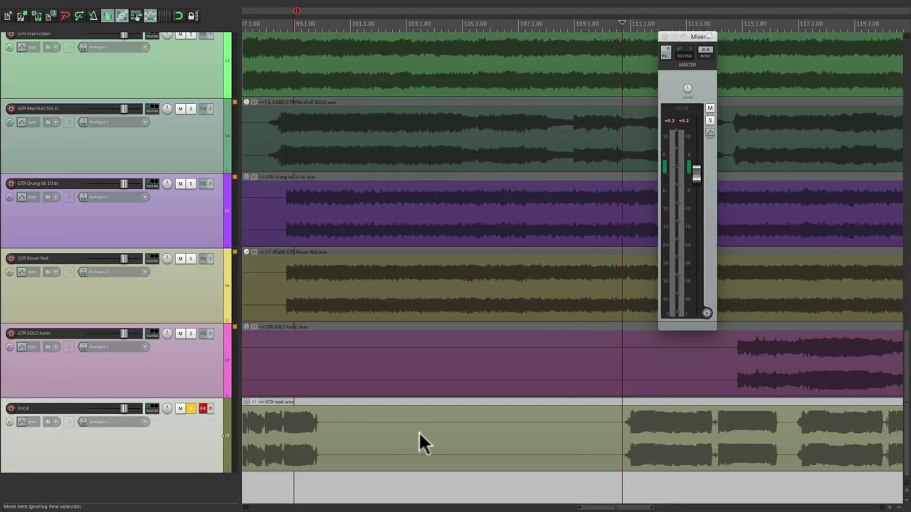
- Audition the soloed Vocal phrase near bar 111 with the polarity effect bypassed and again with it enabled, comparing the master level
scroll(420, 431, right, 5)
key(space)
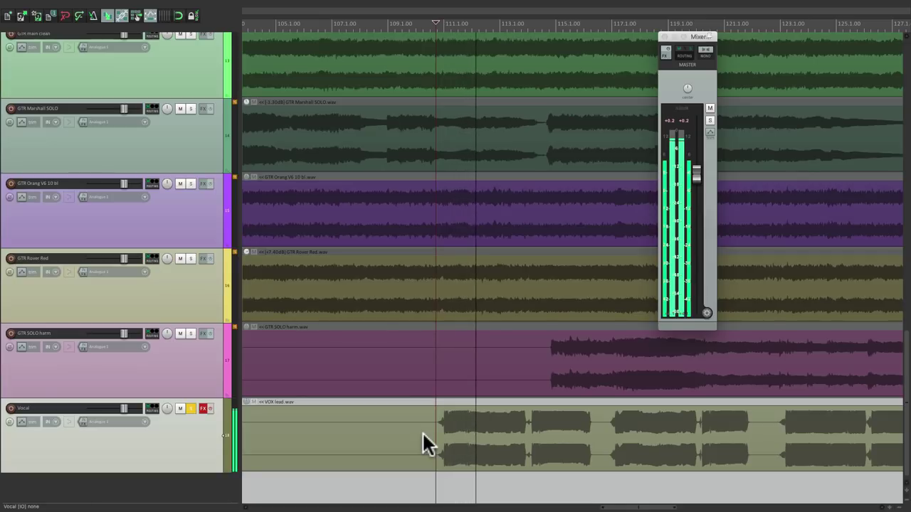
key(space)
click(204, 409)
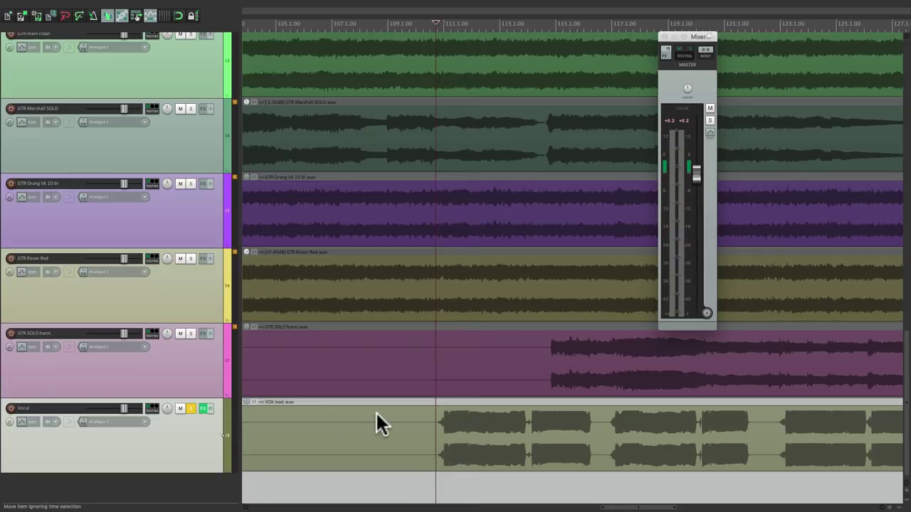
key(space)
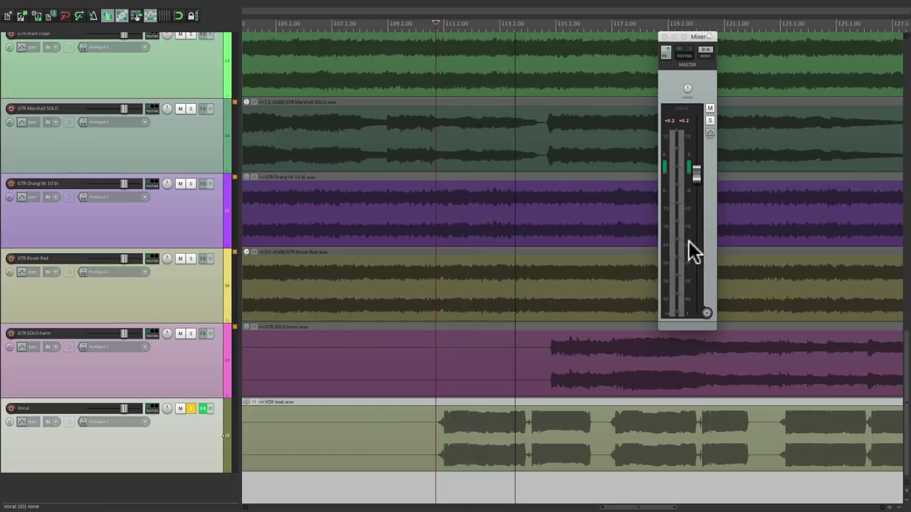
key(space)
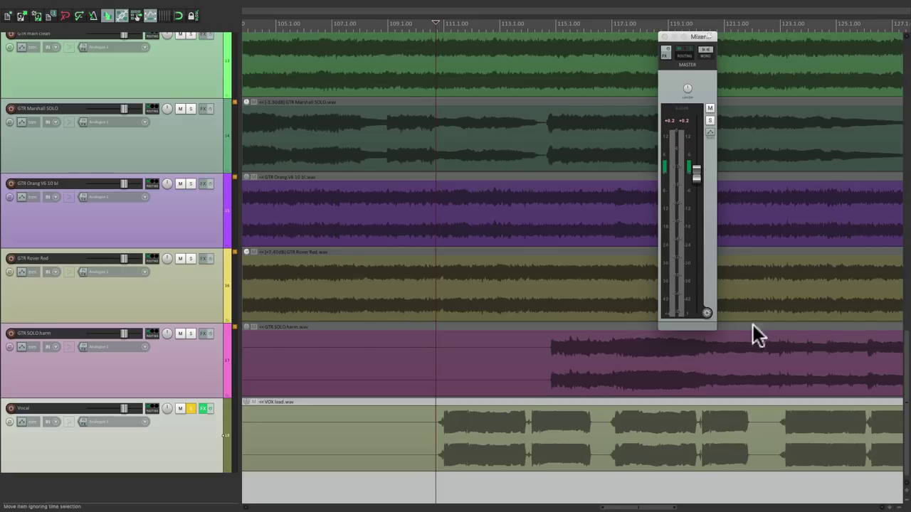
- Set the VOX lead item's take channel mode to Mono (right) and glue the item
right_click(450, 417)
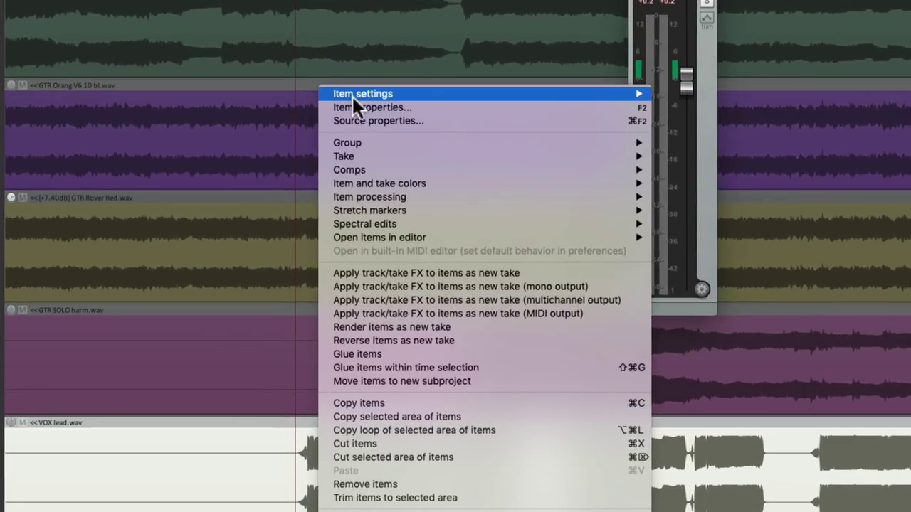
mouse_move(353, 98)
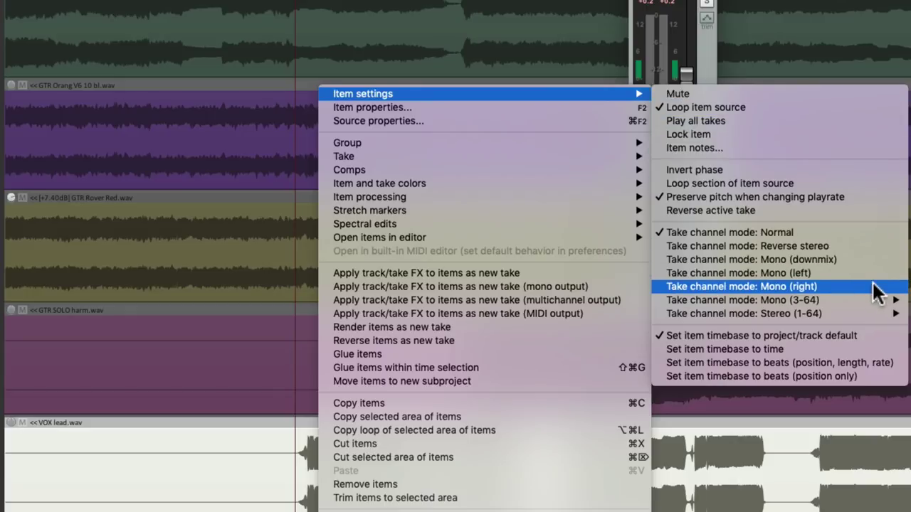
click(762, 286)
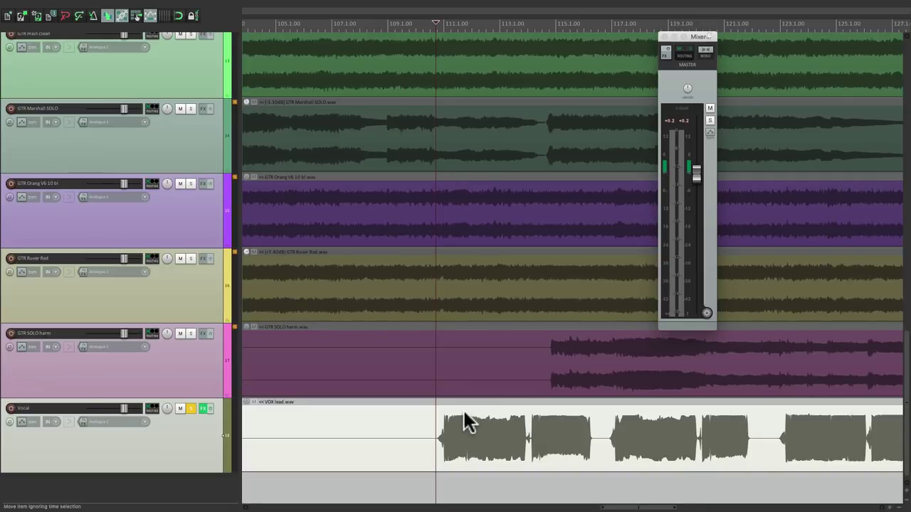
right_click(414, 437)
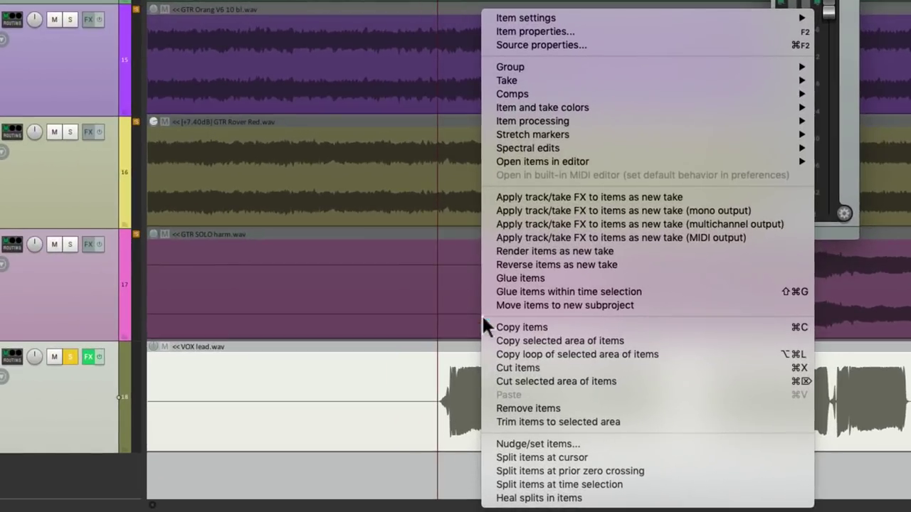
click(483, 277)
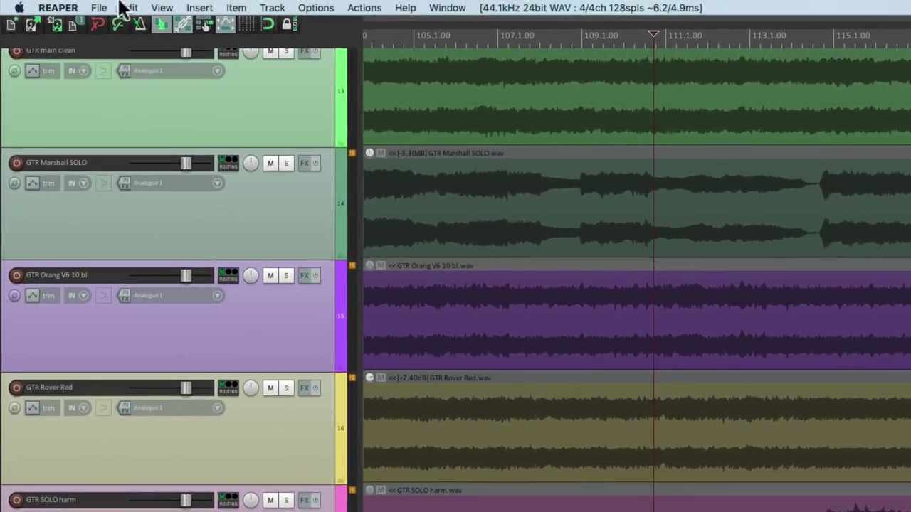
- Clean the current project directory by sending all the listed unused audio and peak files to the trash
click(99, 7)
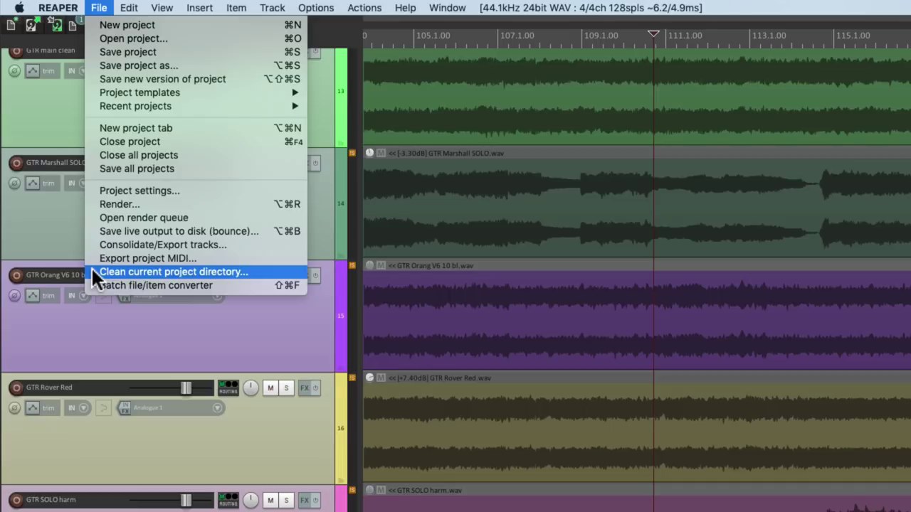
click(92, 270)
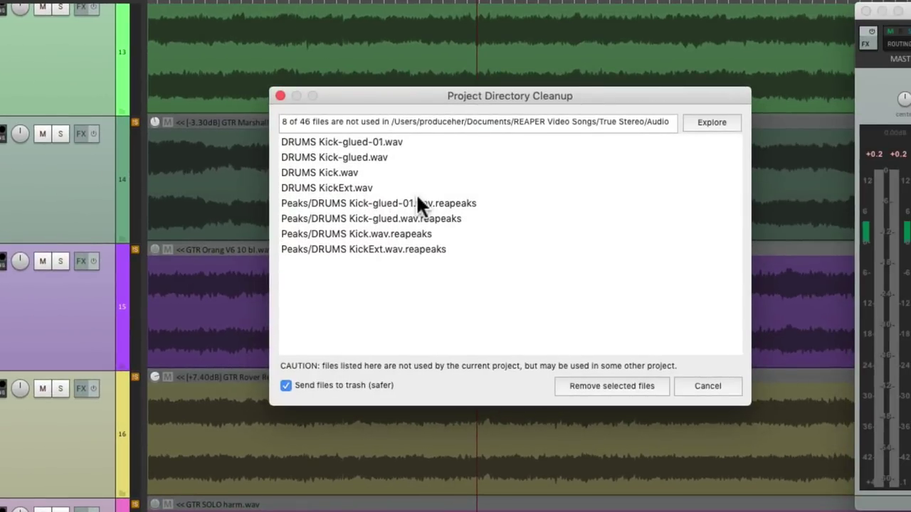
key(super+a)
click(602, 385)
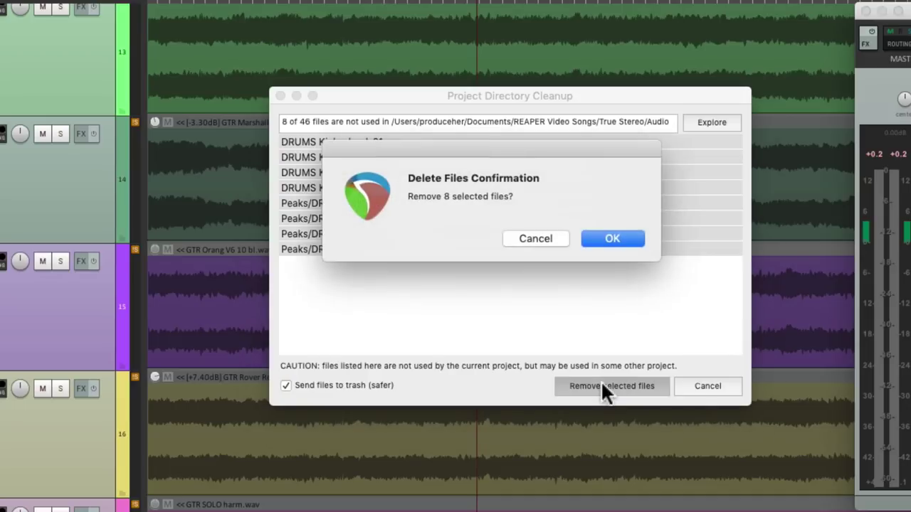
click(599, 231)
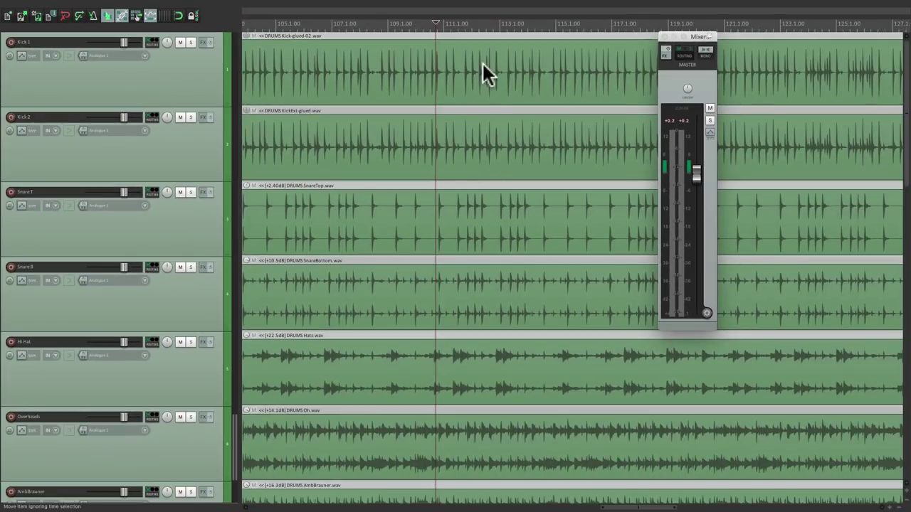
scroll(481, 147, down, 10)
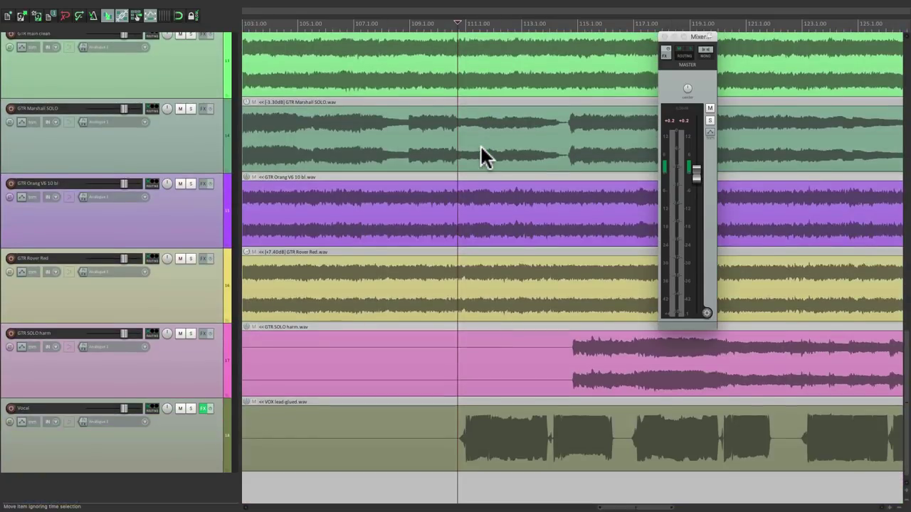